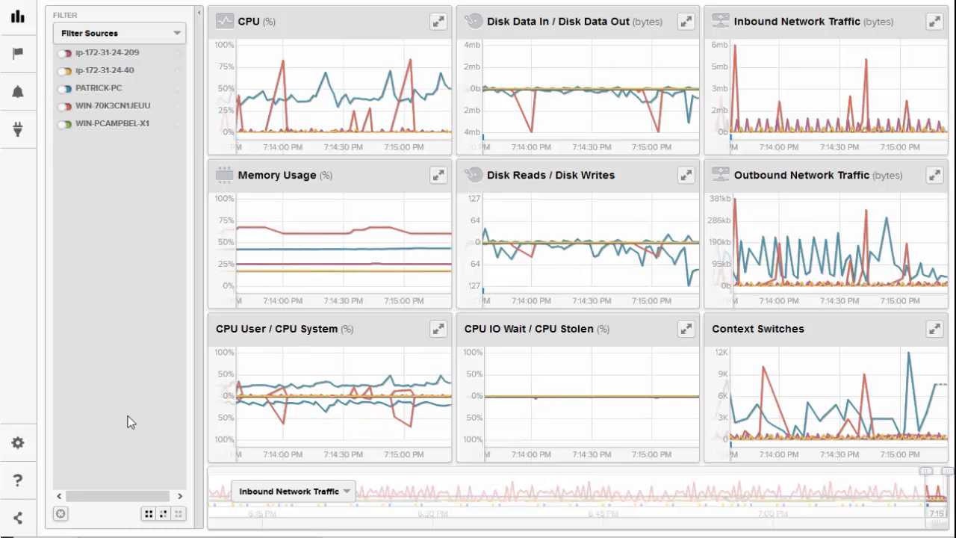
Step: Open the dashboard settings and start creating a new dashboard
click(17, 447)
click(18, 447)
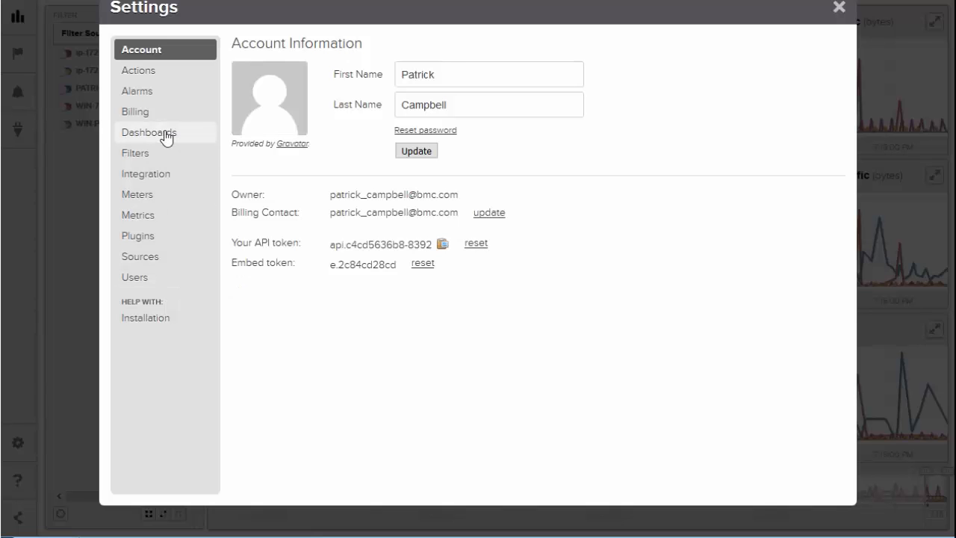
click(164, 137)
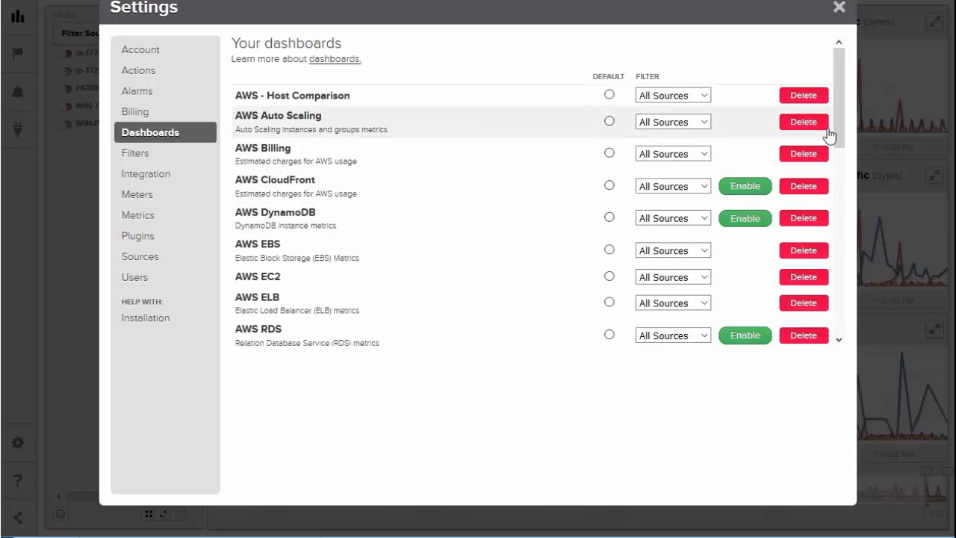
drag(840, 93, 832, 301)
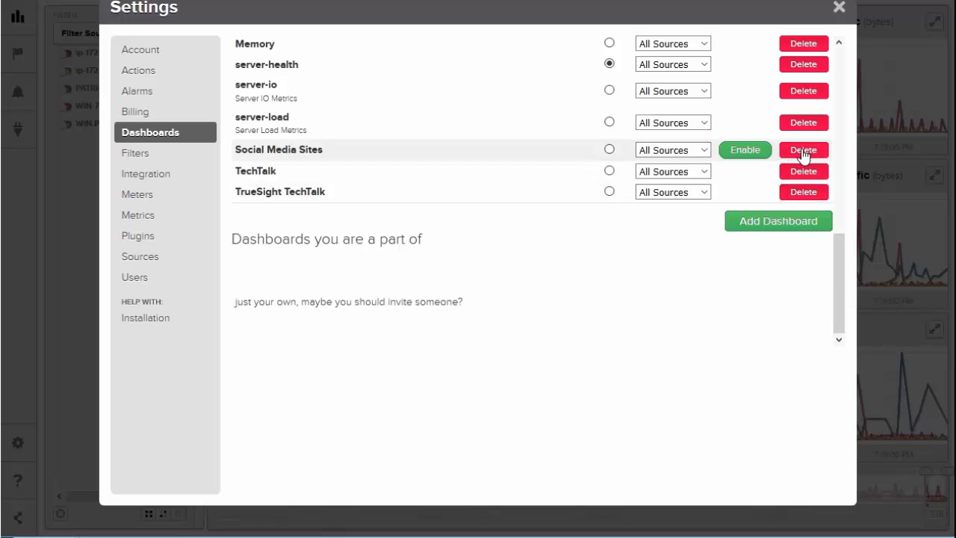
click(762, 224)
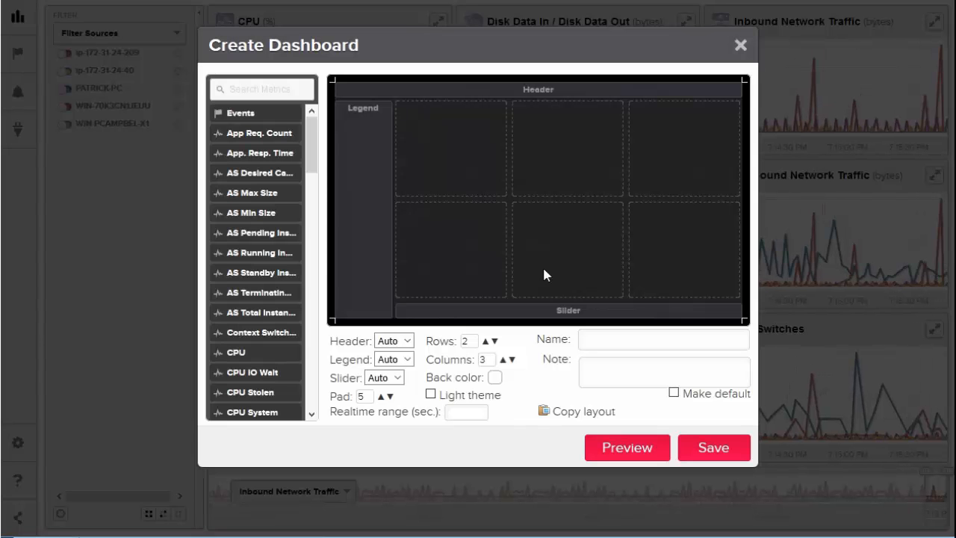
Step: Place the CPU metric across the first two cells of the upper row, and stack Disk Data In and Disk Data Out below it
drag(251, 358, 476, 179)
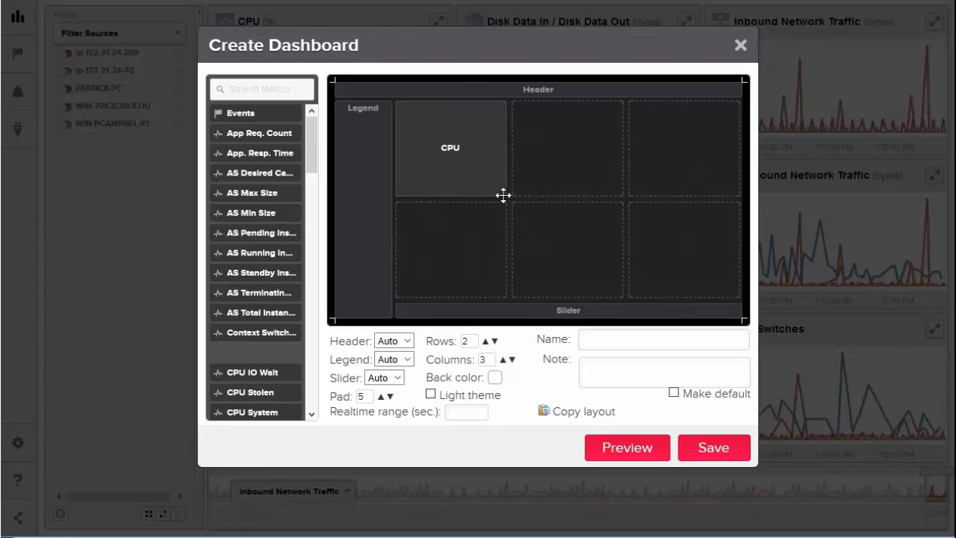
drag(501, 195, 591, 186)
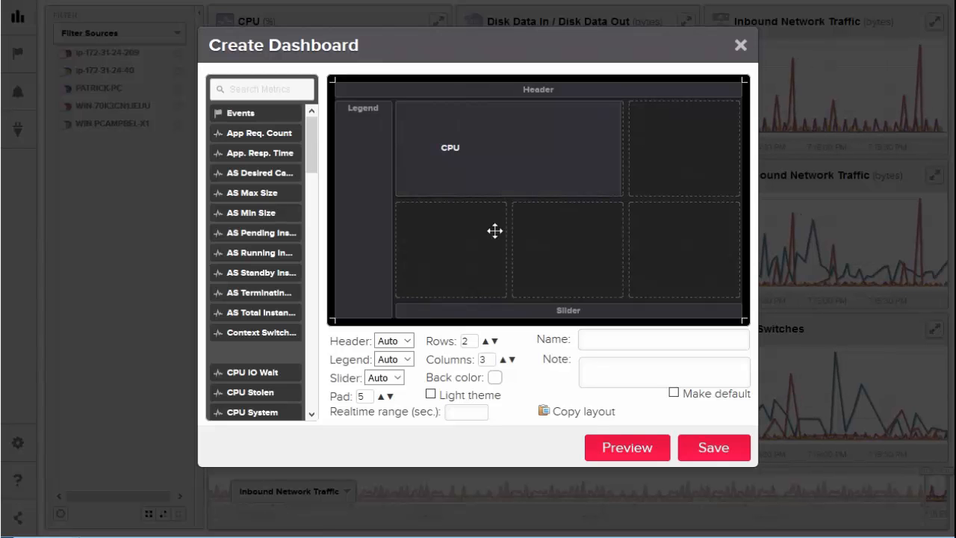
click(311, 416)
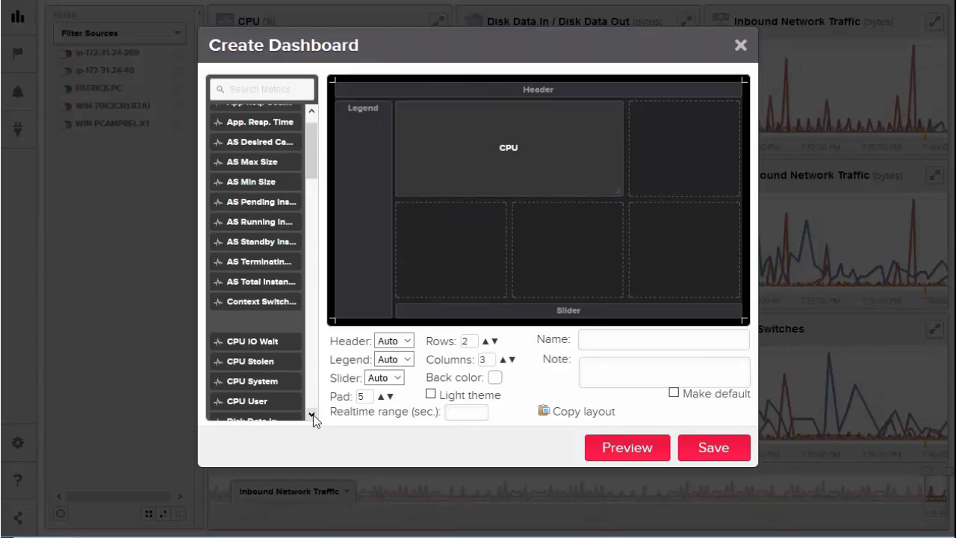
click(311, 416)
drag(263, 392, 453, 264)
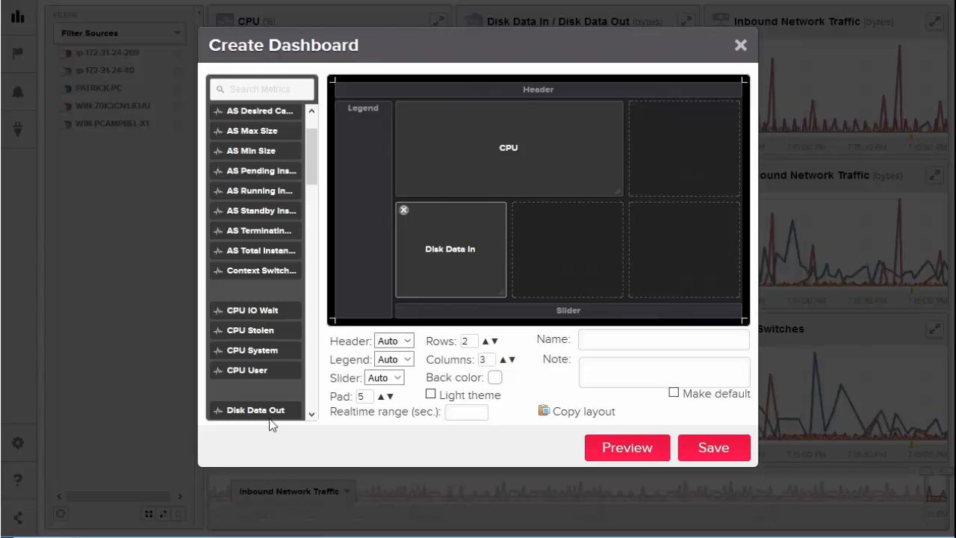
drag(266, 410, 466, 282)
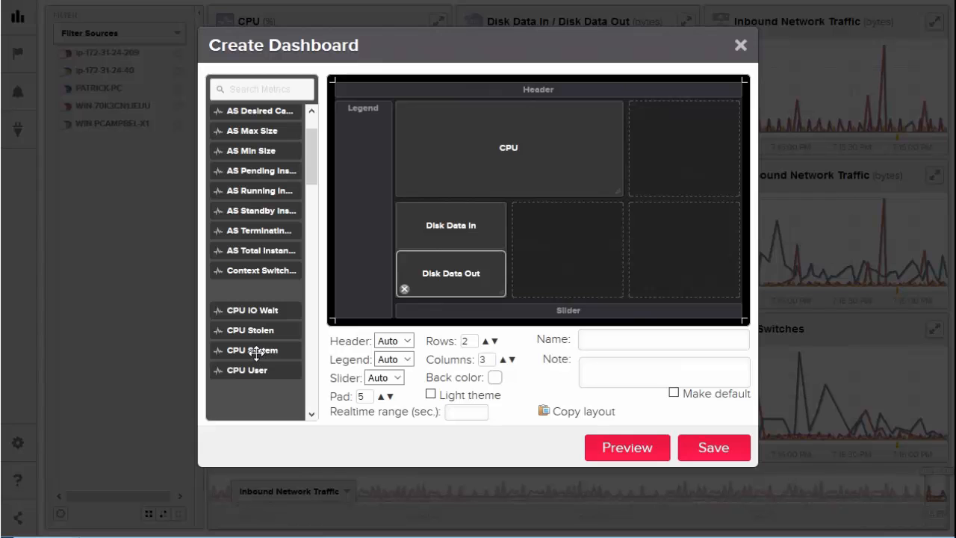
Step: Fill the remaining layout cells with CPU System and CPU User in the lower row and http_time in the upper row
drag(255, 351, 560, 255)
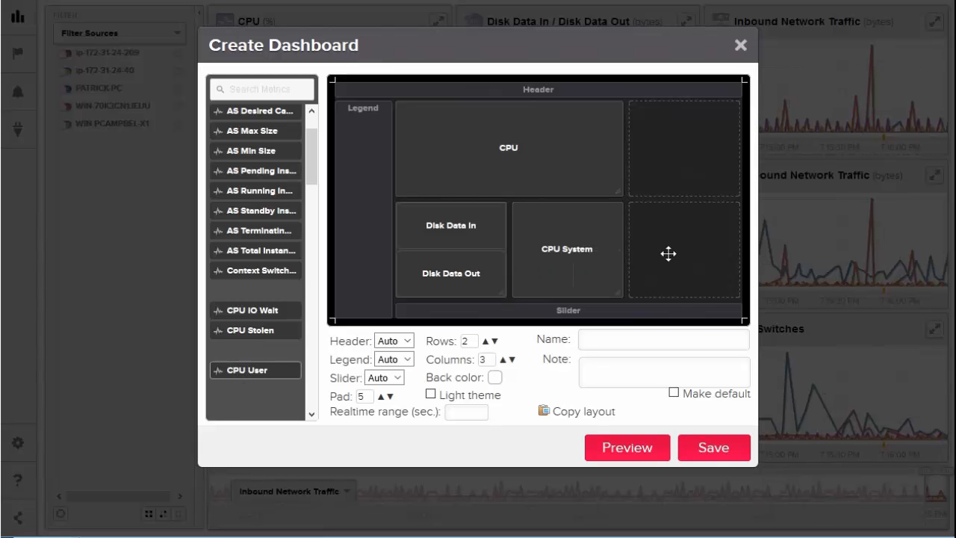
drag(668, 254, 669, 253)
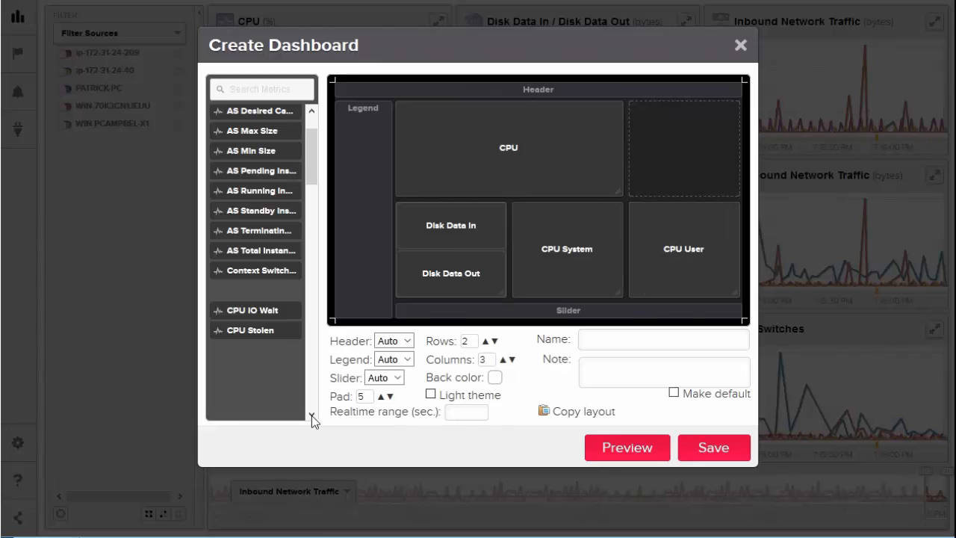
scroll(312, 415, down, 10)
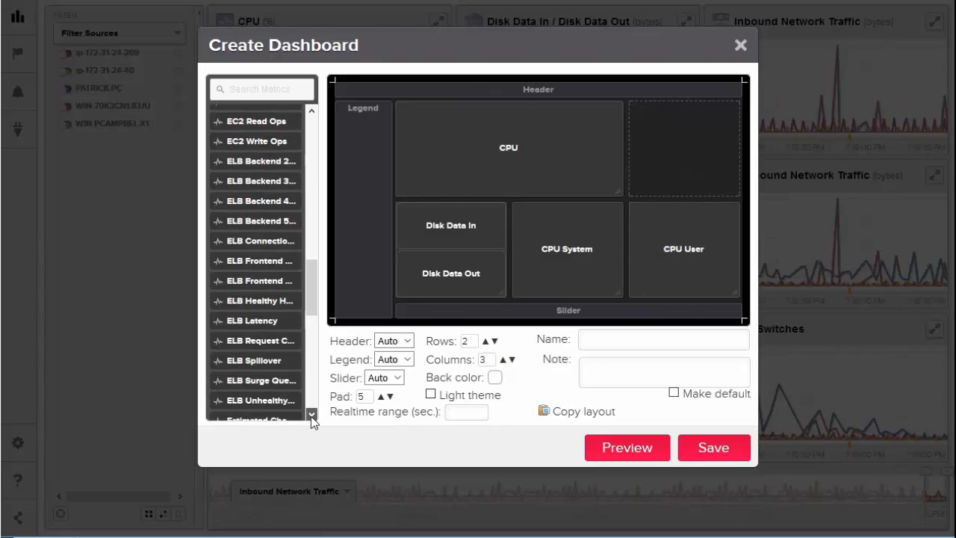
scroll(310, 416, down, 3)
scroll(311, 416, down, 1)
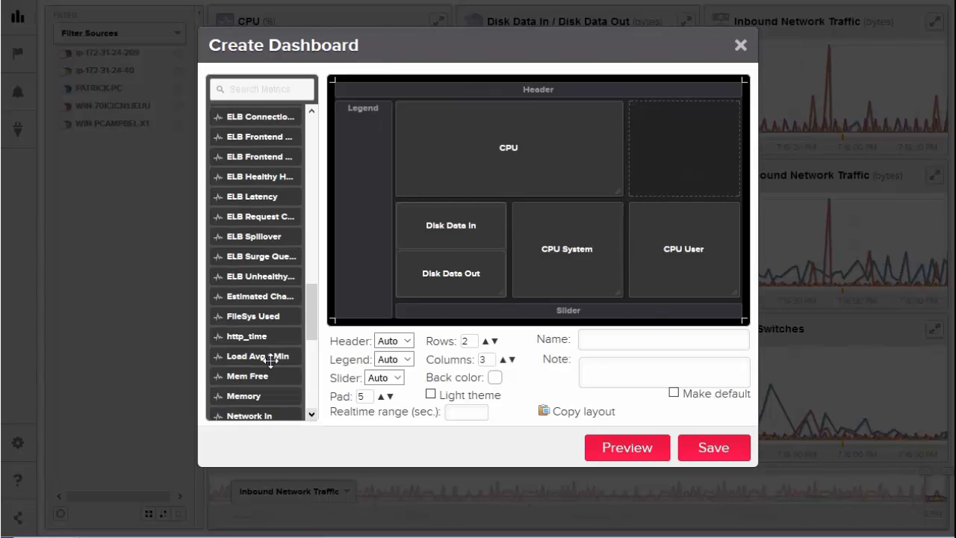
drag(249, 341, 456, 292)
drag(690, 153, 680, 149)
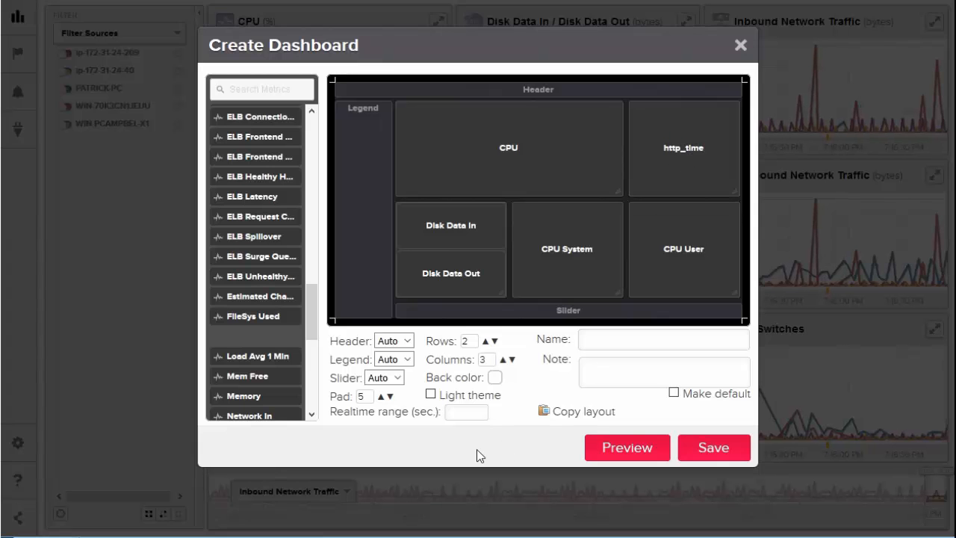
Step: Save the dashboard with the light theme under the name TrueSight TechTalk
click(431, 394)
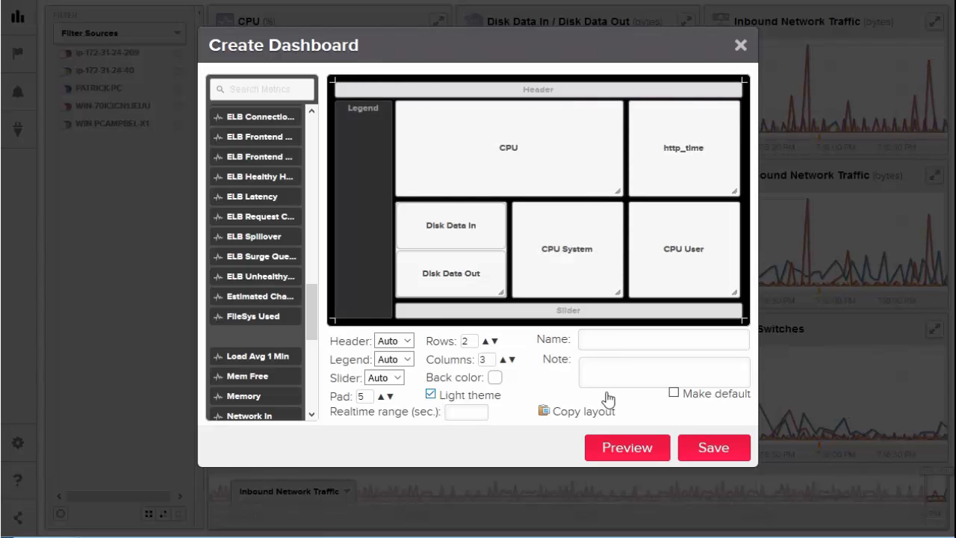
click(599, 340)
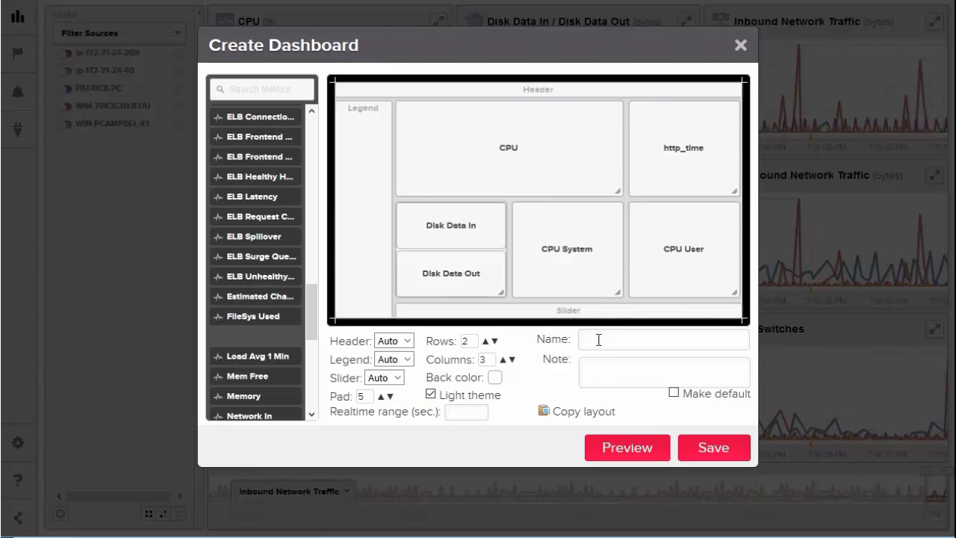
text(True)
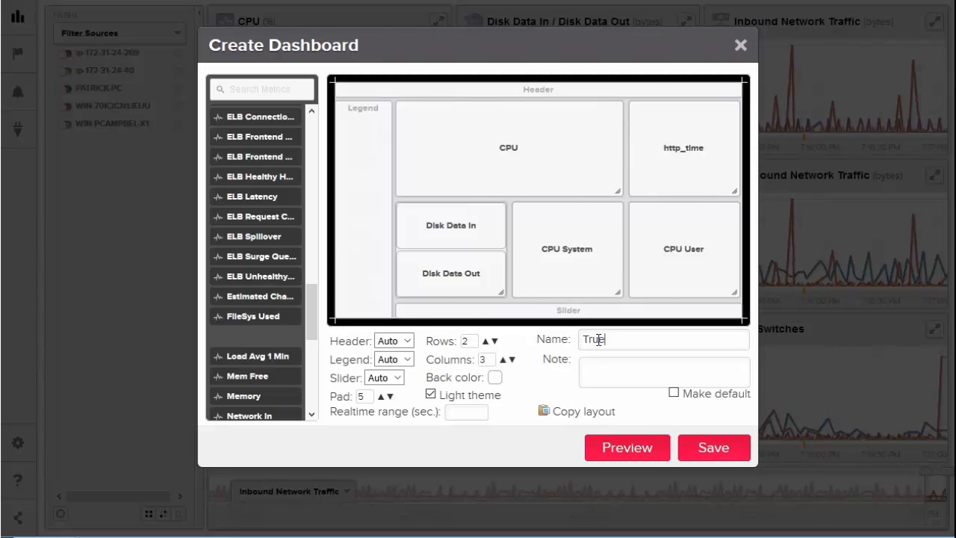
text(Sigh)
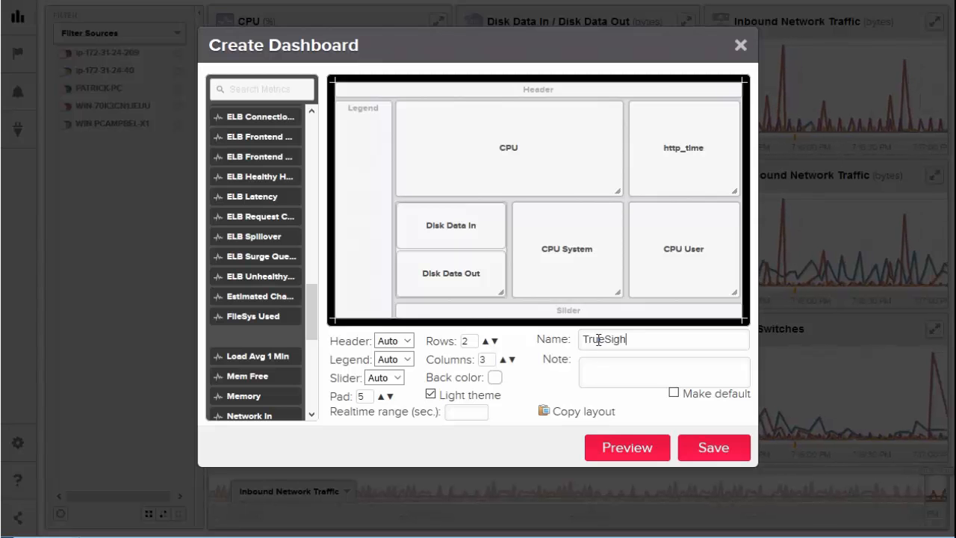
text(t Tec)
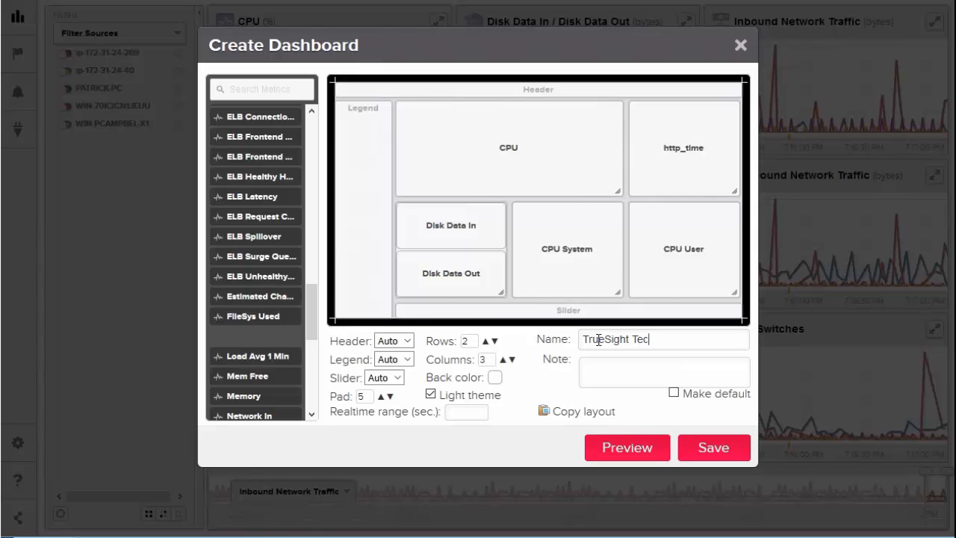
text(hTalk)
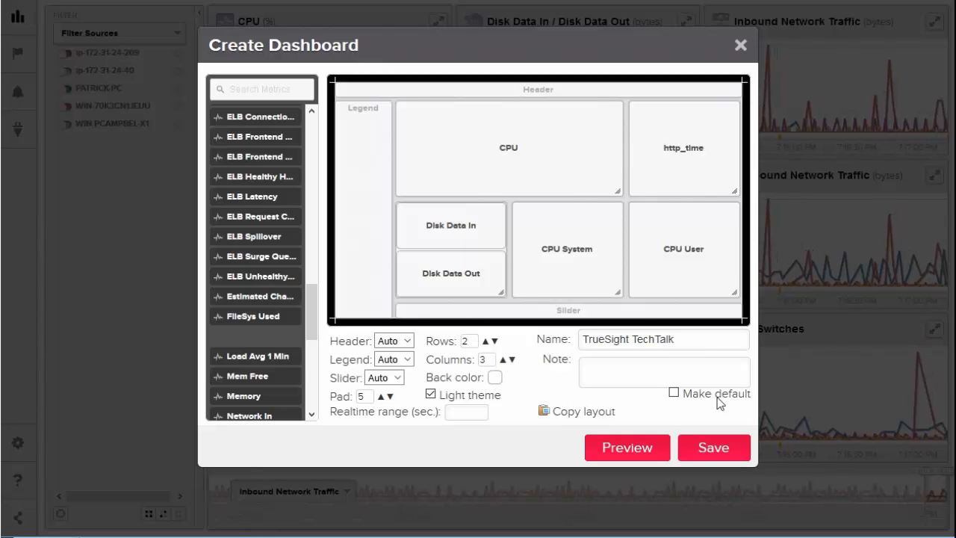
click(713, 452)
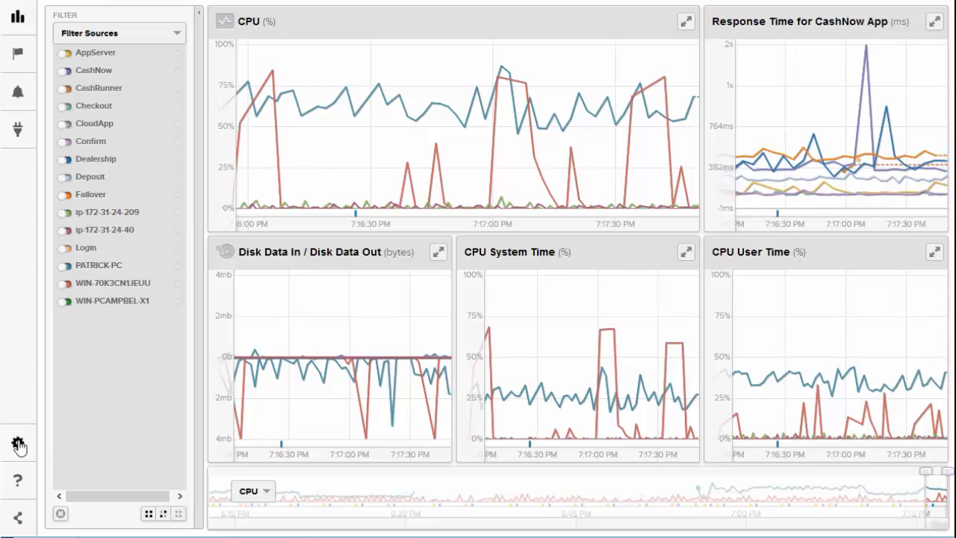
Step: Open the catalogue of available plugins from the settings and look through the plugins offered for installation
click(18, 444)
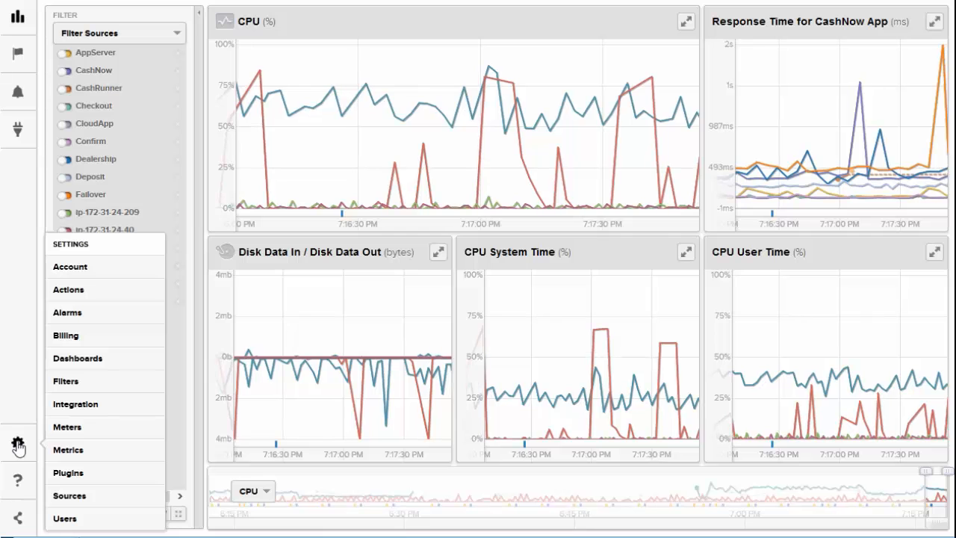
click(71, 474)
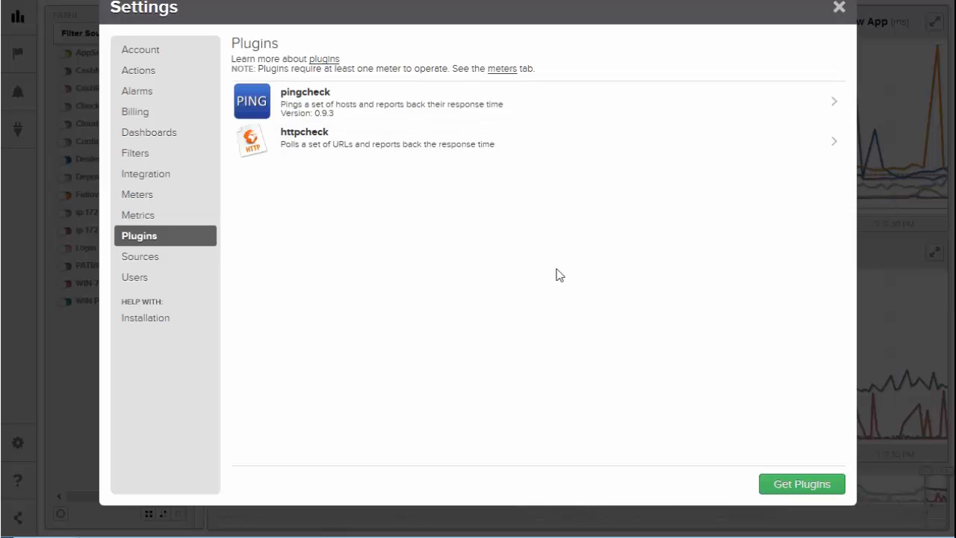
click(805, 485)
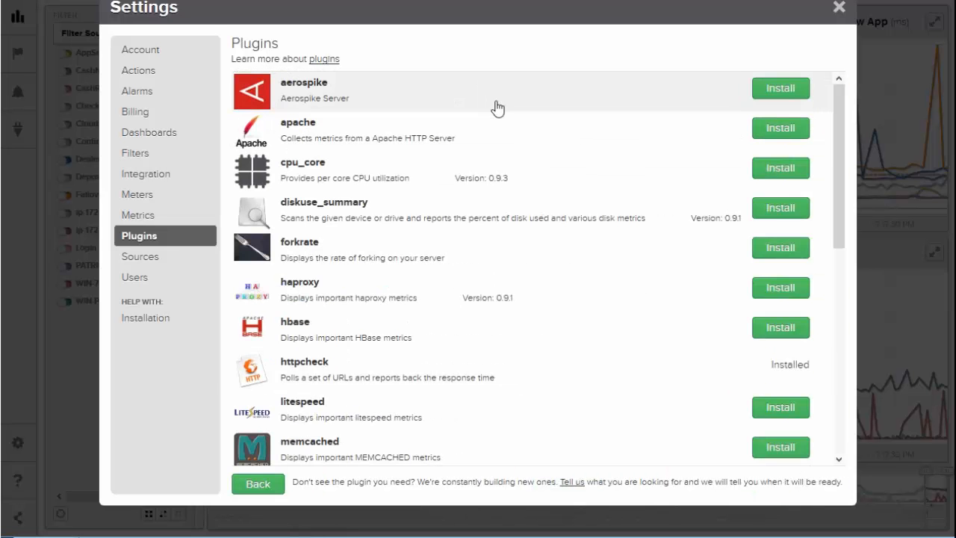
scroll(501, 149, down, 2)
scroll(493, 161, down, 4)
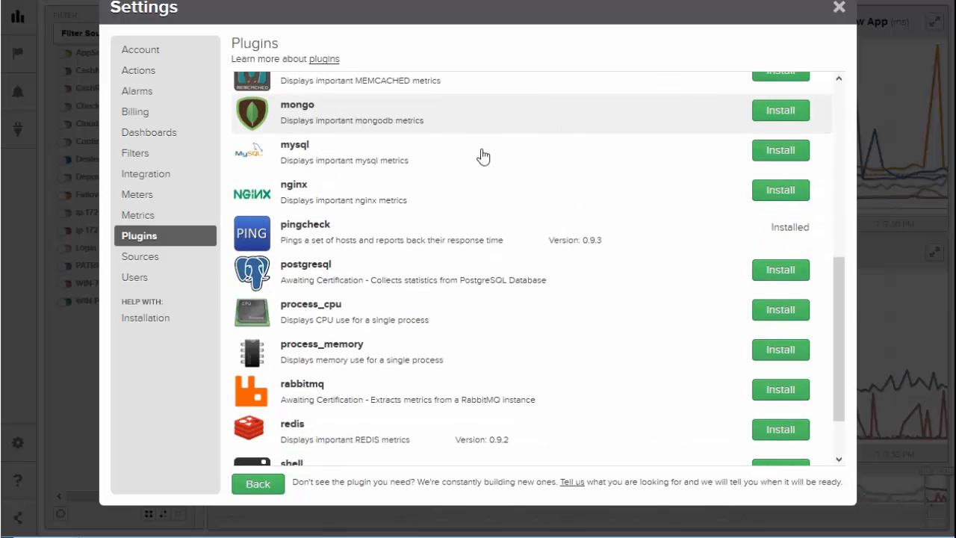
scroll(475, 248, up, 6)
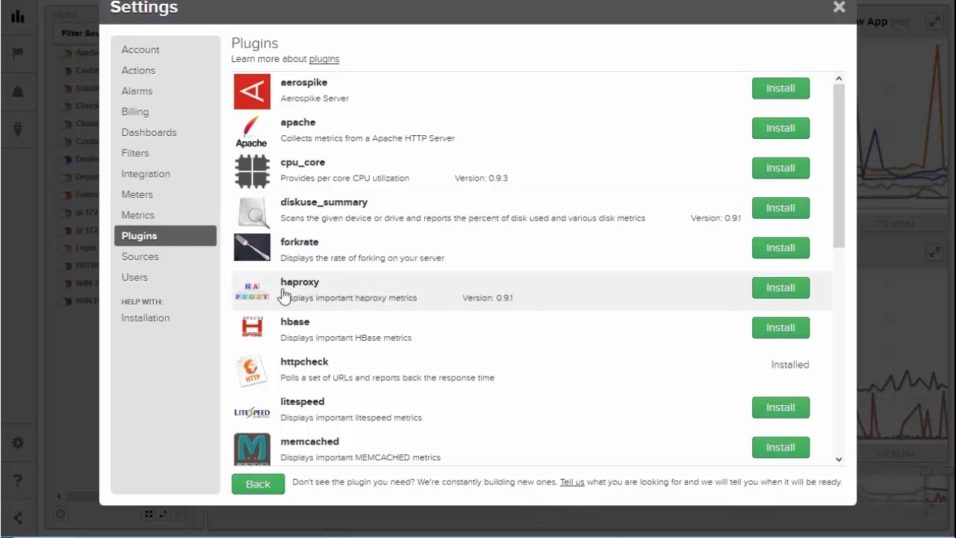
click(133, 194)
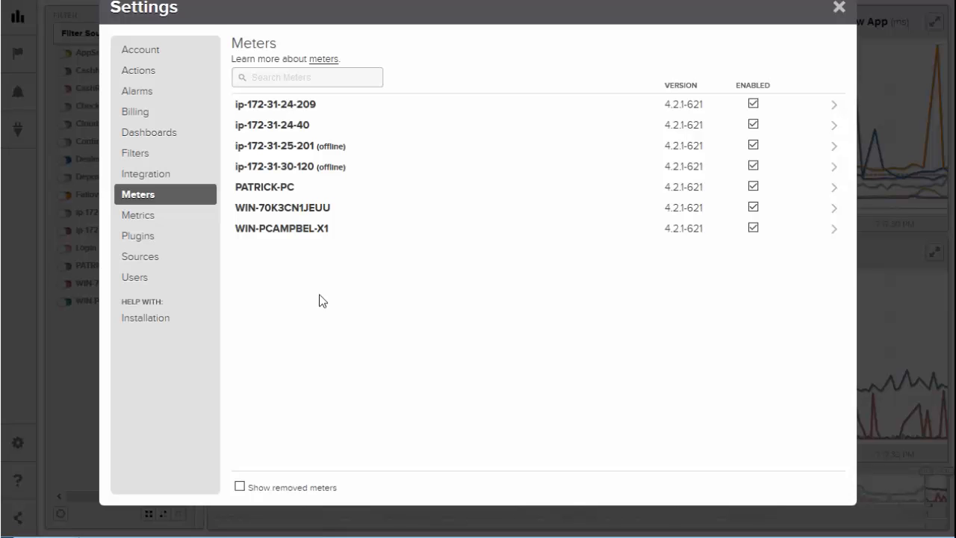
mouse_move(286, 126)
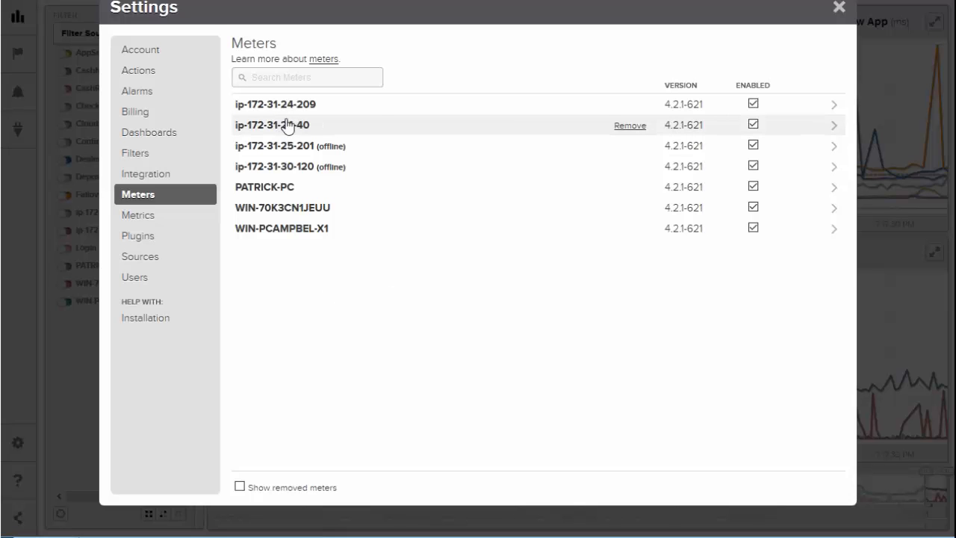
click(291, 105)
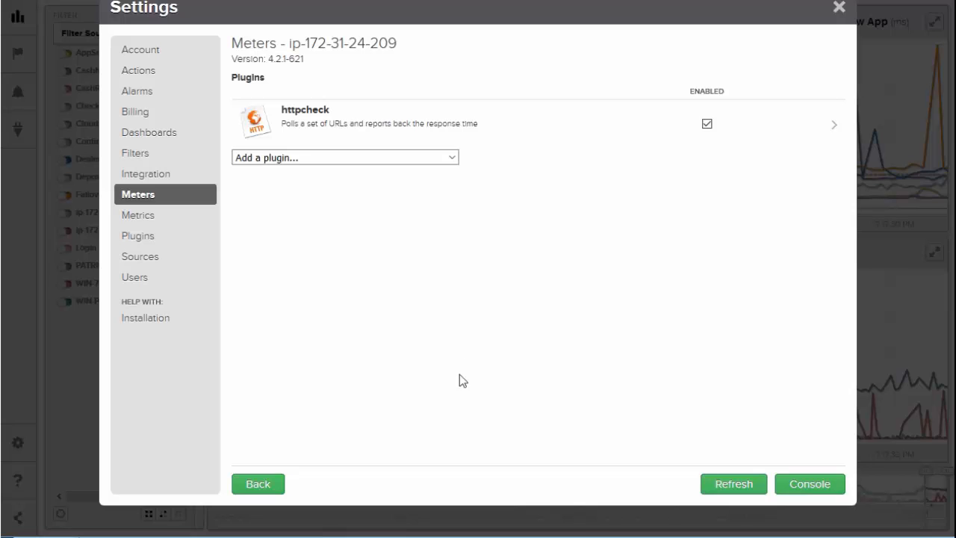
click(451, 159)
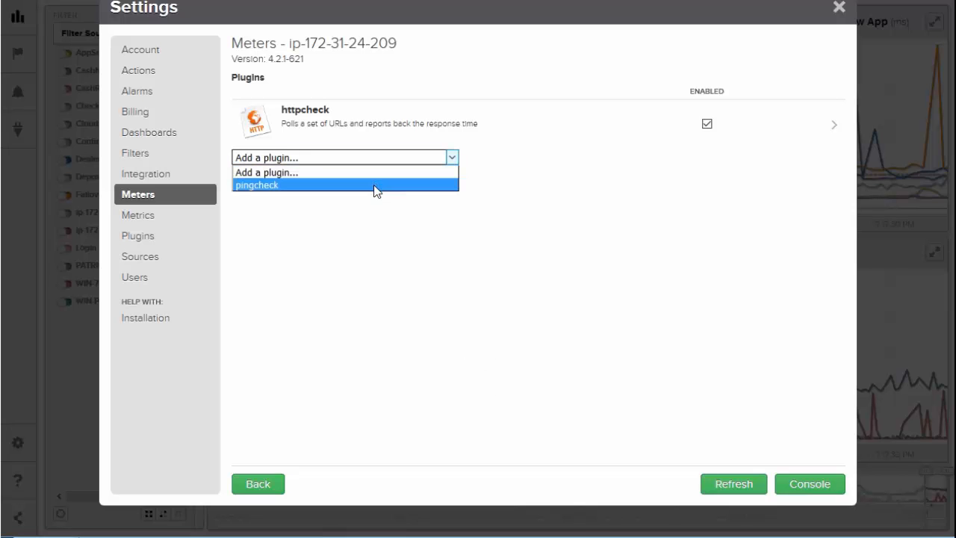
click(478, 275)
Step: Open the httpcheck plugin's endpoint configuration past its requirements and set the source to Checkout
click(485, 127)
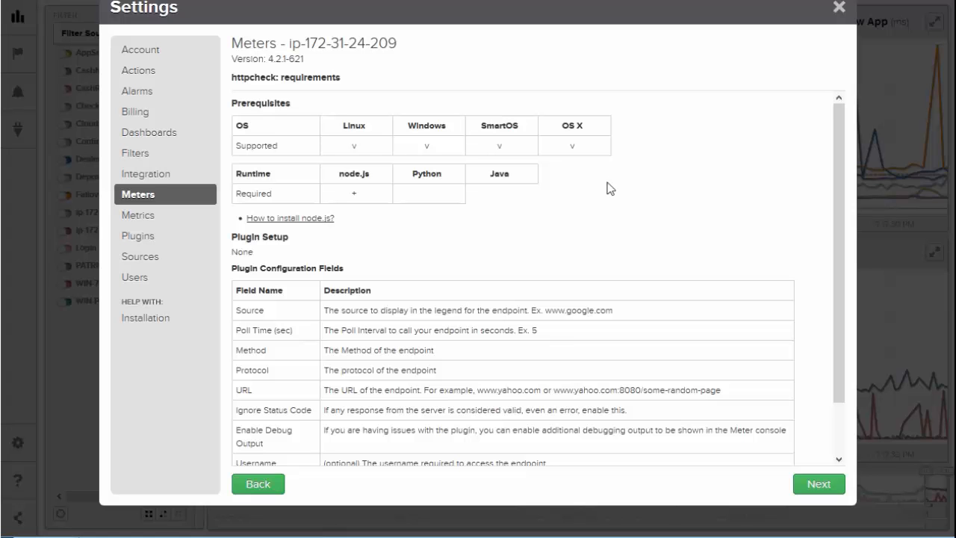
scroll(637, 219, down, 2)
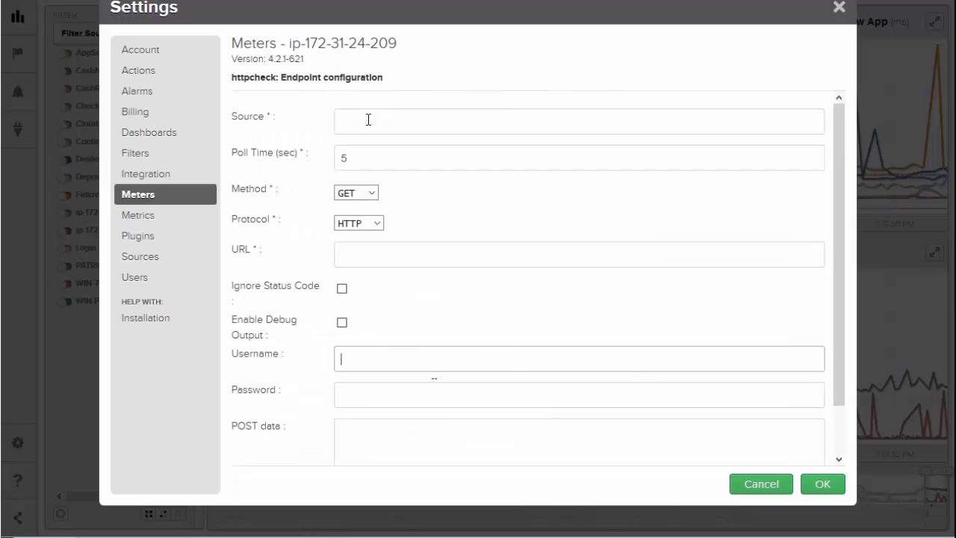
click(368, 120)
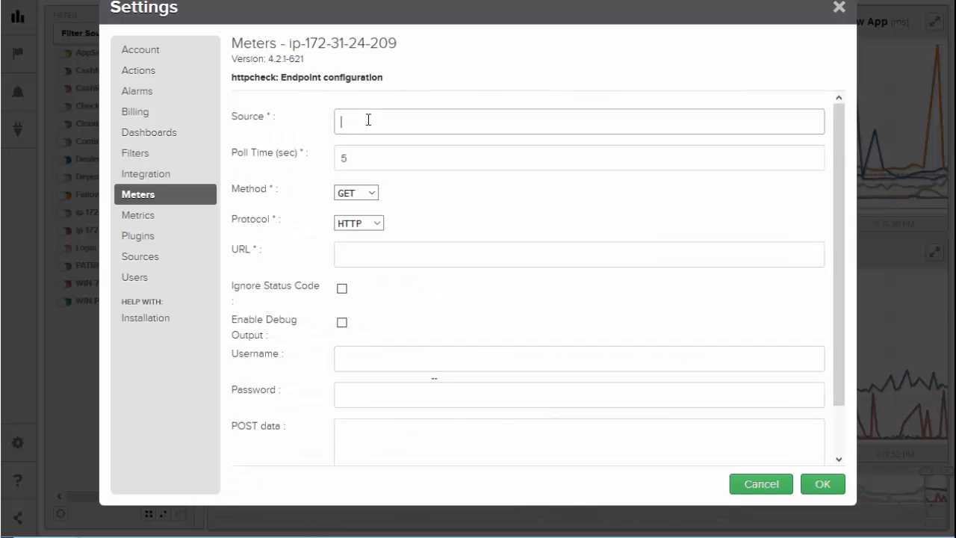
text(Checkout)
click(467, 217)
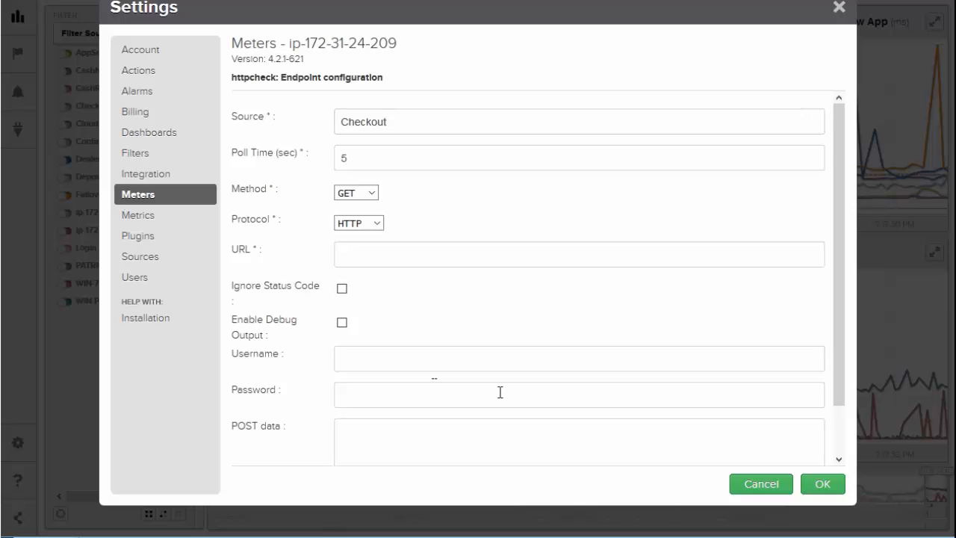
click(358, 359)
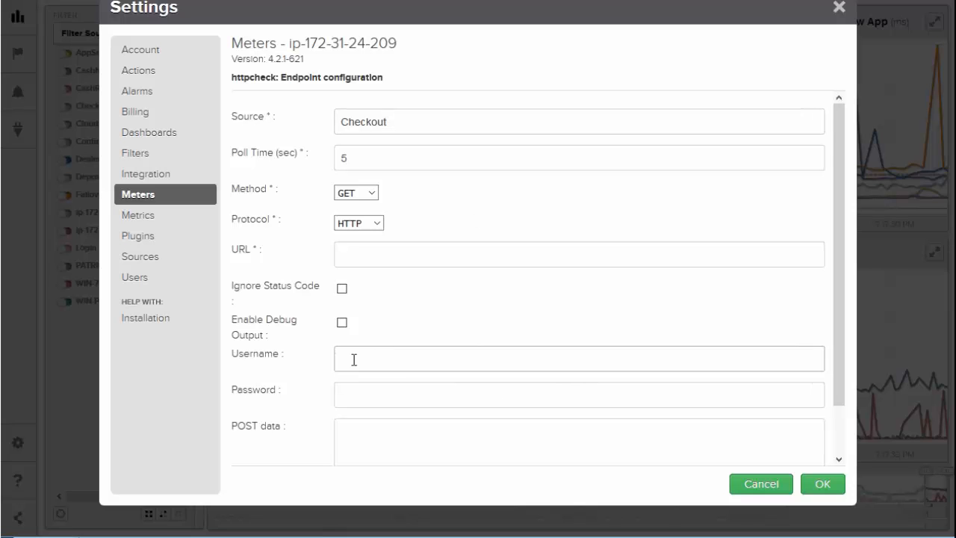
text(www.bestfootfirst.com)
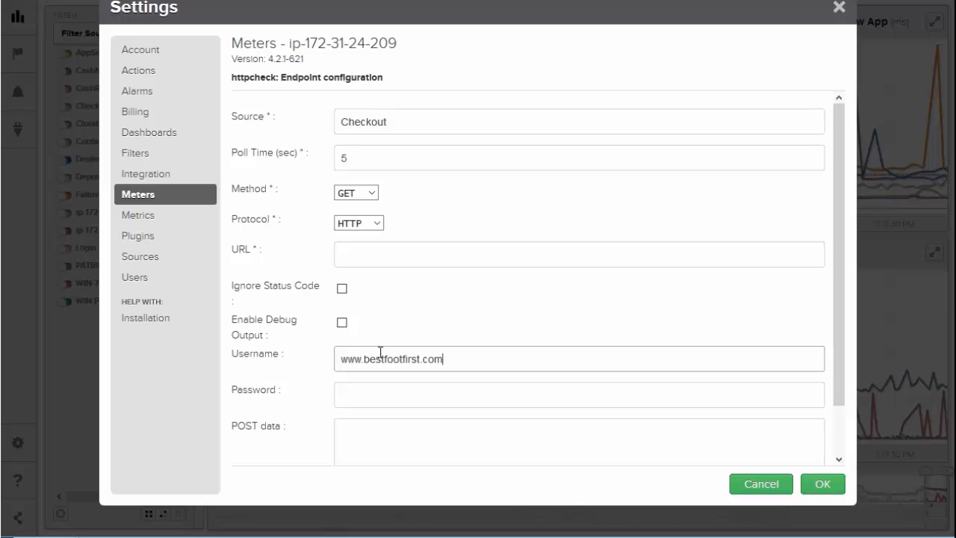
drag(456, 361, 354, 364)
key(ctrl+a)
key(ctrl+c)
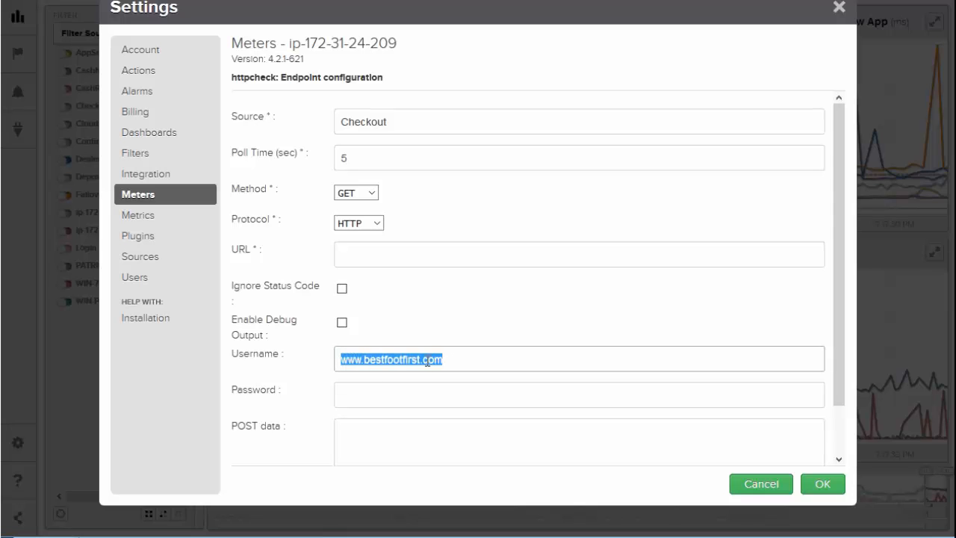
key(BackSpace)
click(367, 252)
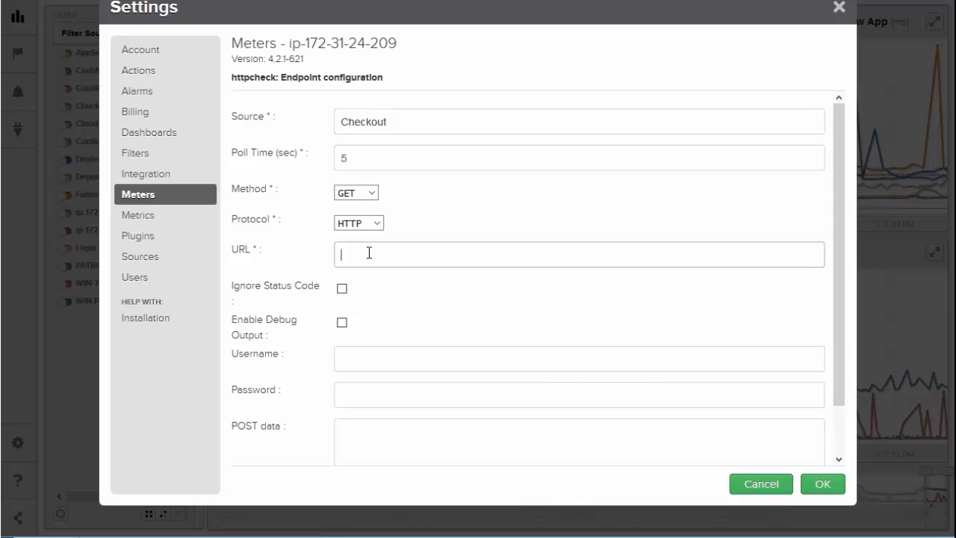
key(ctrl+v)
Step: Keep HTTP as the protocol, confirm the Checkout endpoint, and save the httpcheck configuration before leaving the settings
click(379, 223)
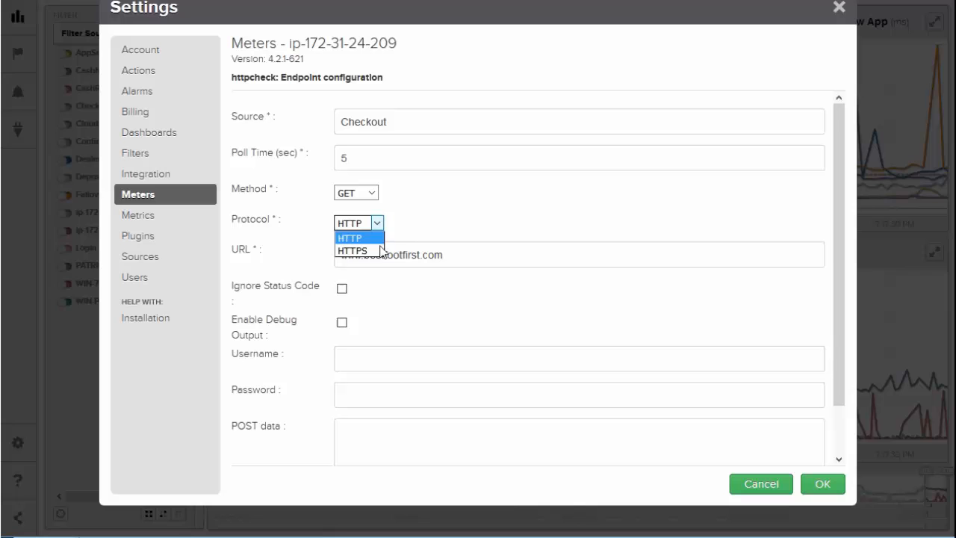
click(451, 218)
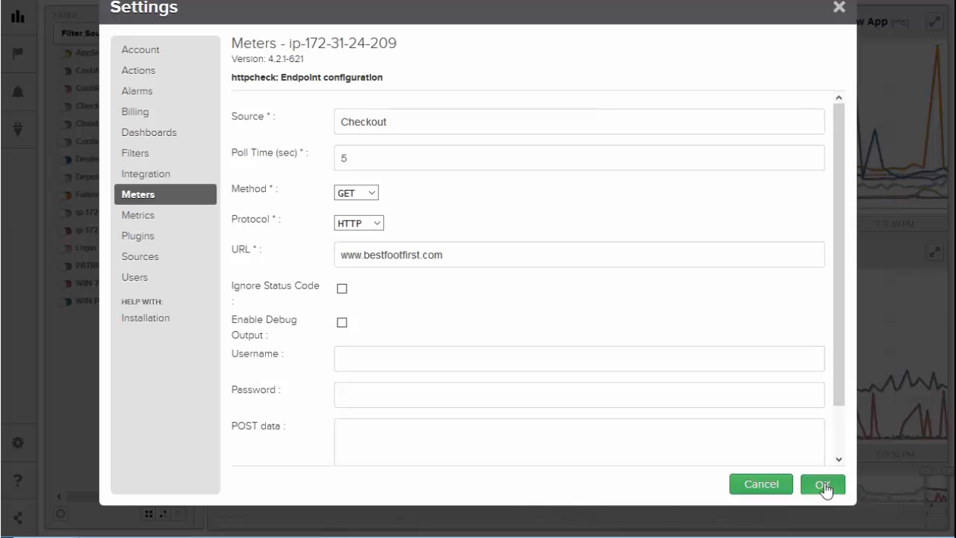
click(824, 486)
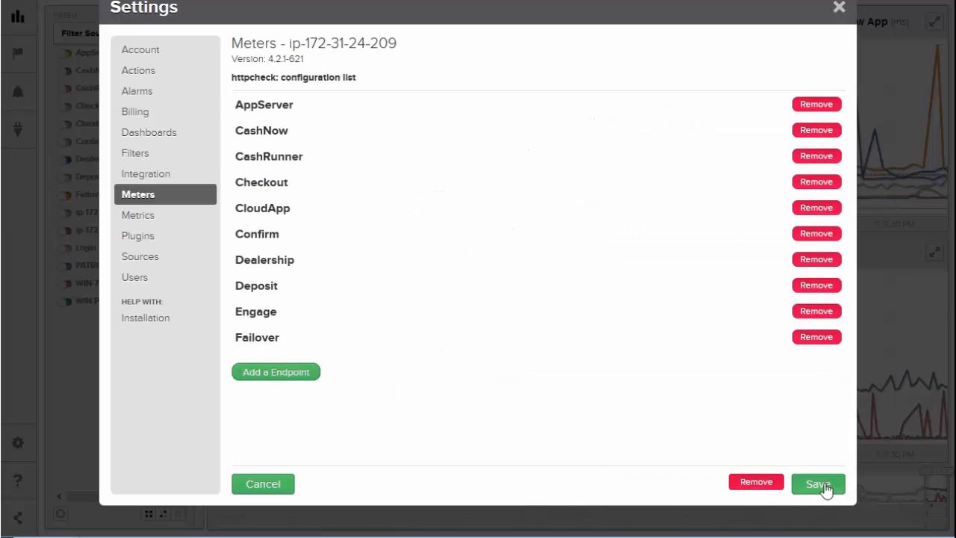
click(821, 485)
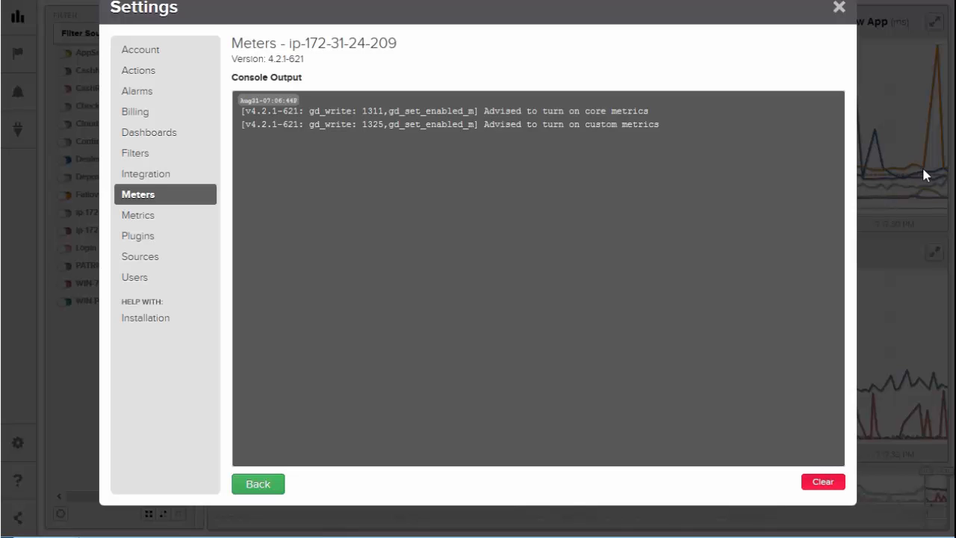
click(839, 9)
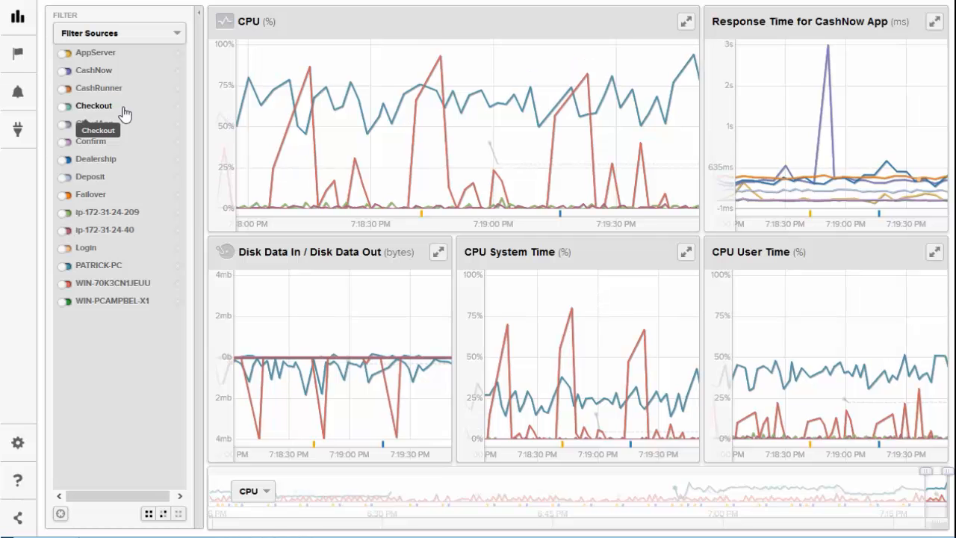
Step: Examine the CPU usage is high alarm's threshold and available actions, leaving it without saving changes
click(18, 92)
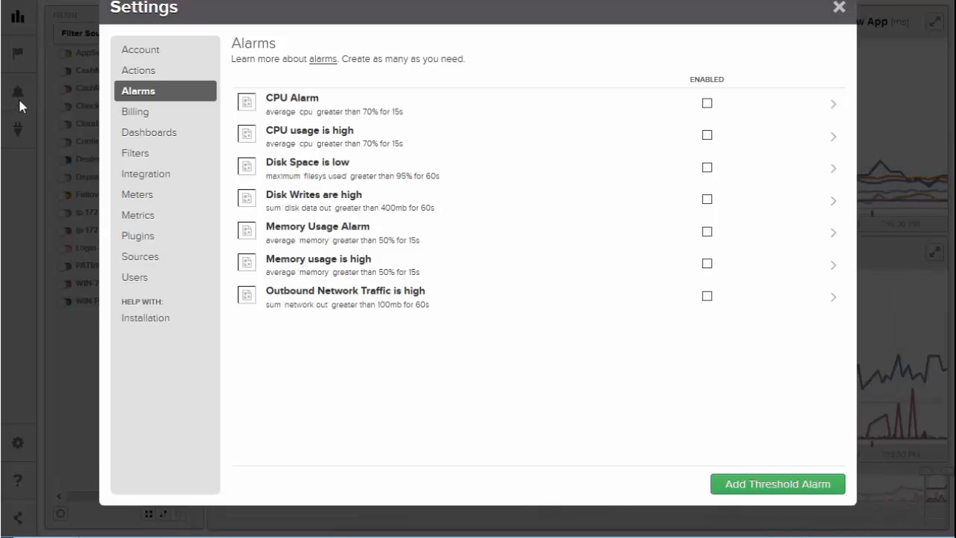
click(356, 139)
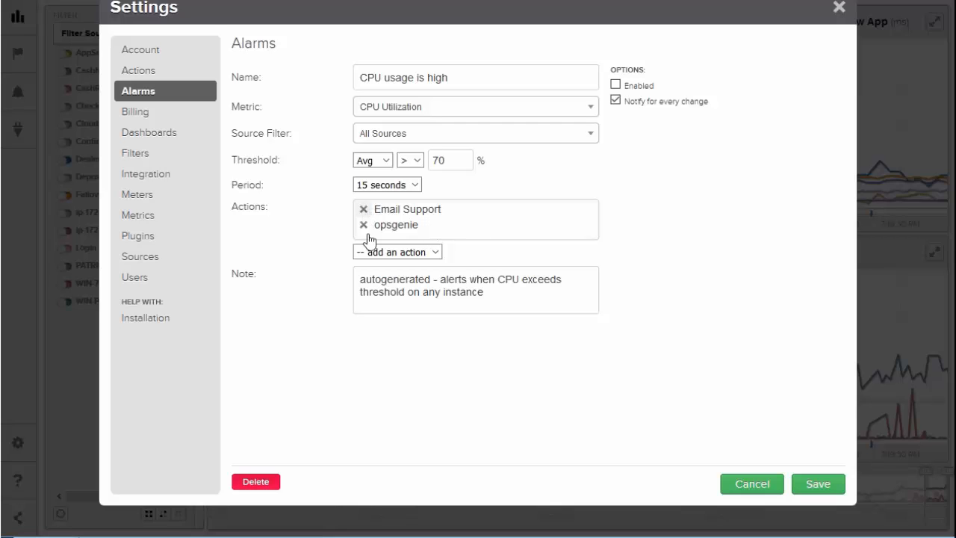
click(435, 254)
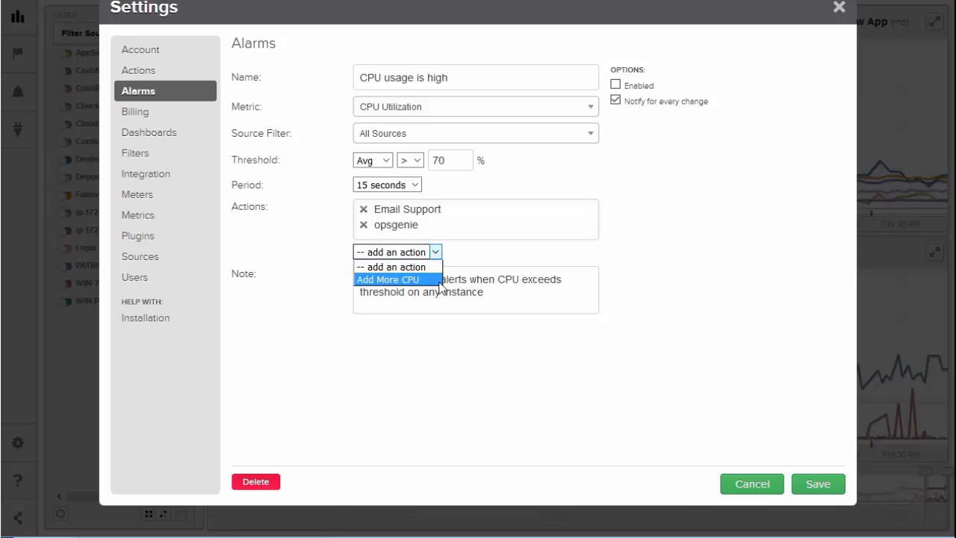
click(533, 187)
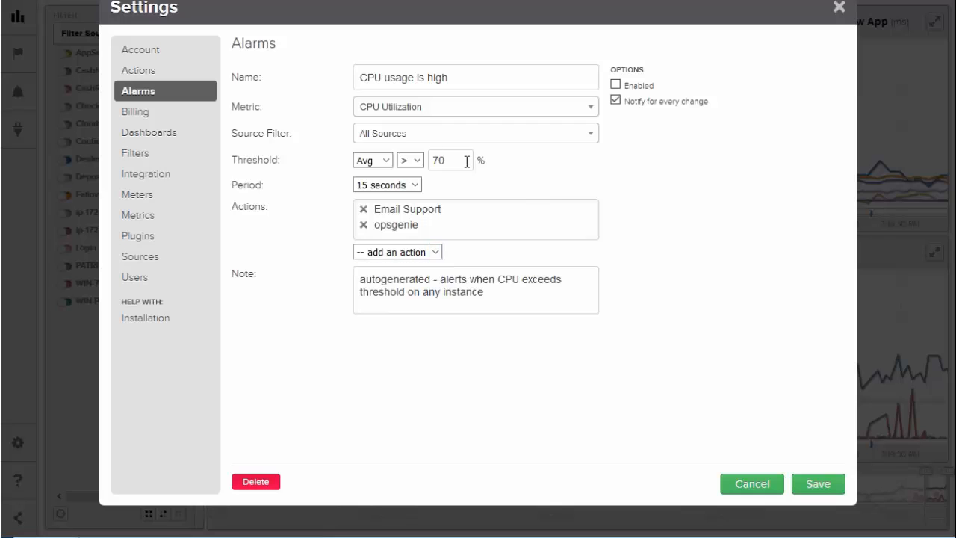
drag(455, 160, 423, 161)
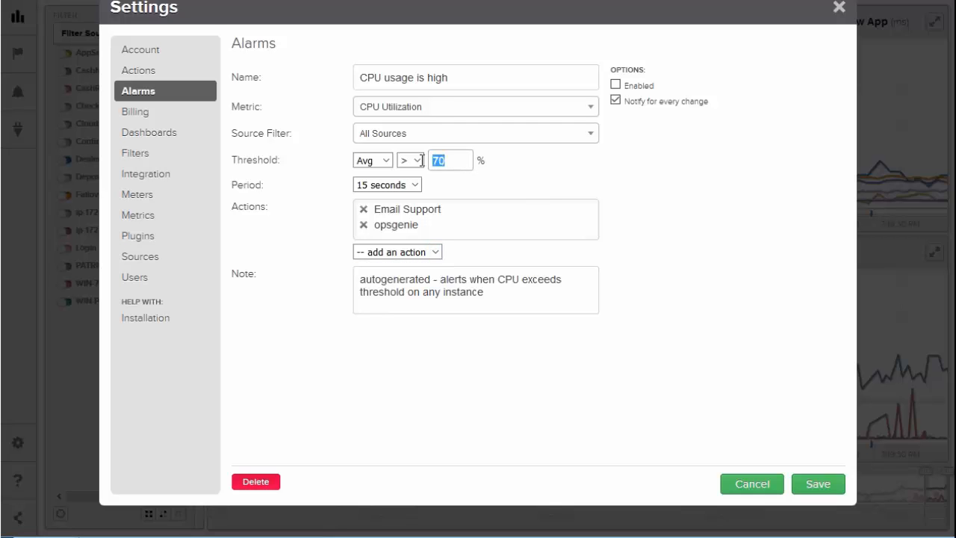
click(550, 184)
click(752, 485)
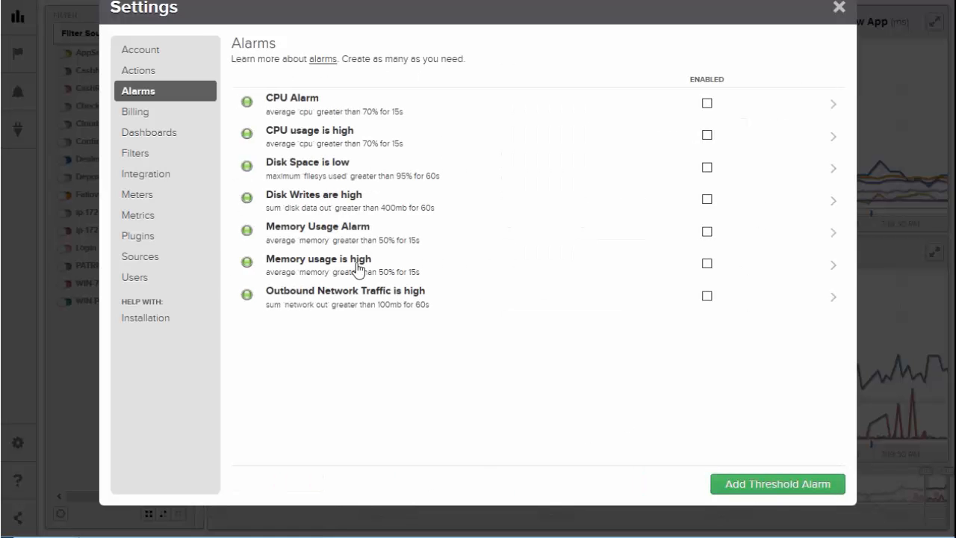
Step: Look through the alarm action types that can be added, and close the settings
click(133, 70)
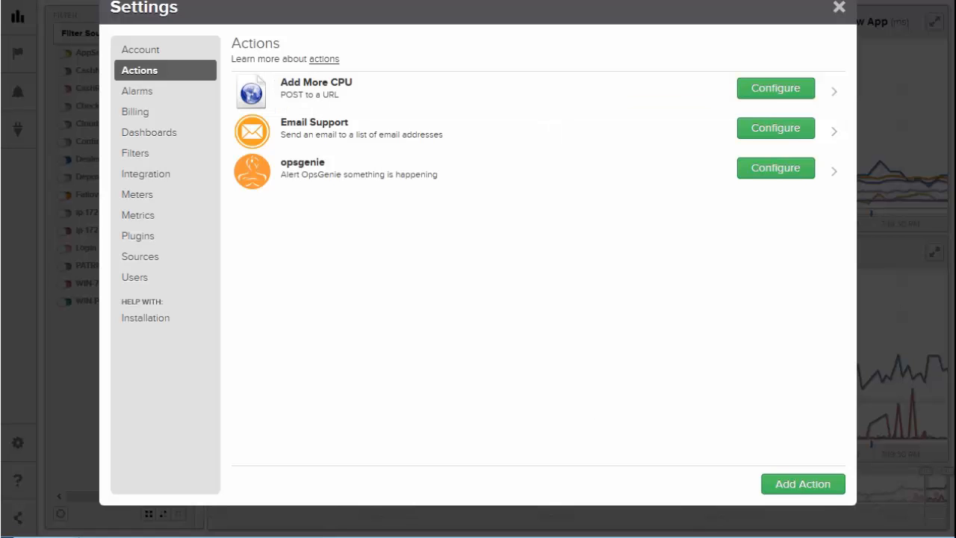
click(799, 486)
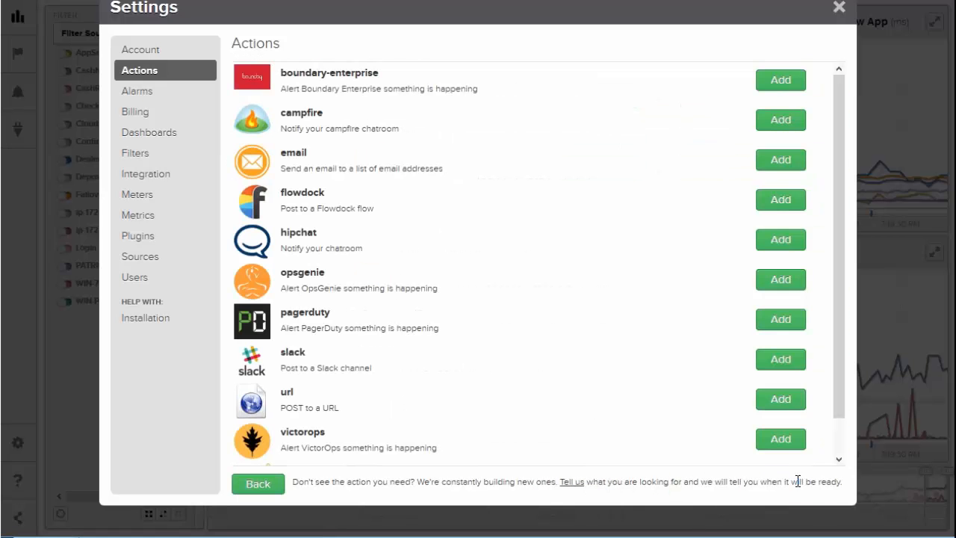
scroll(759, 329, down, 1)
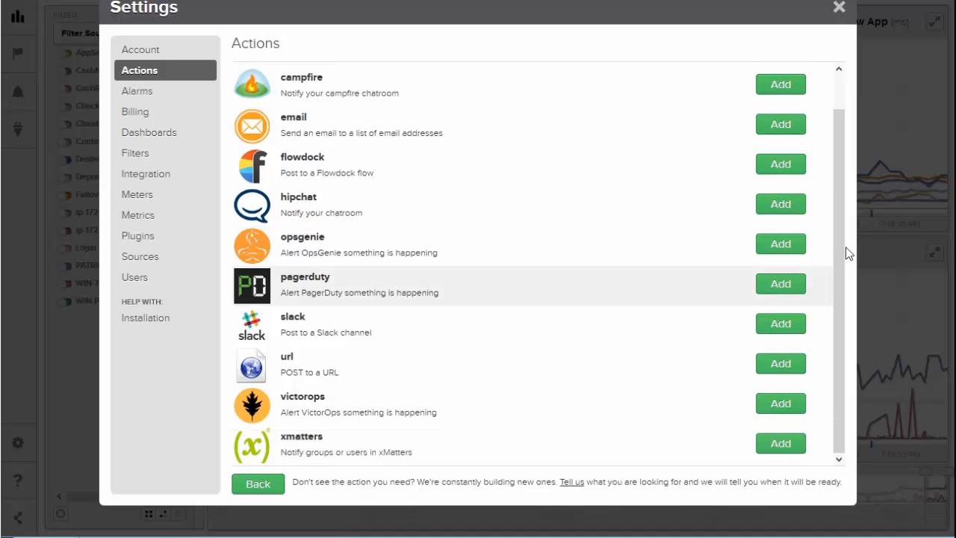
scroll(844, 285, up, 1)
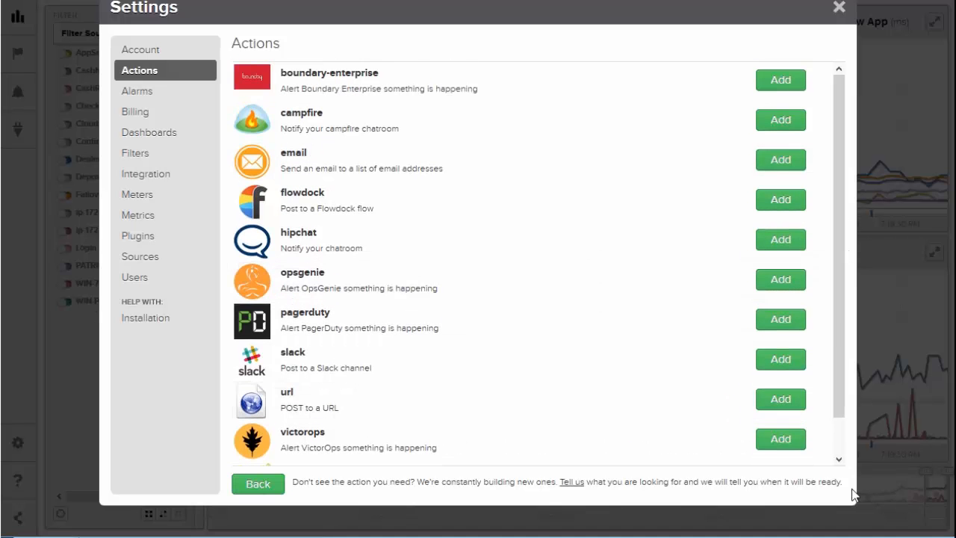
click(839, 7)
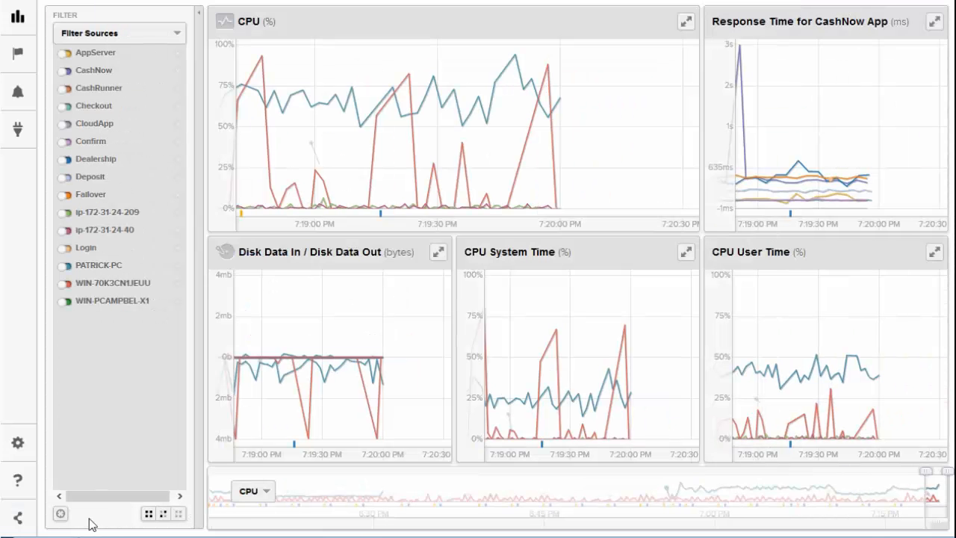
Step: View the shareable link to the current dashboard view and dismiss it
click(18, 518)
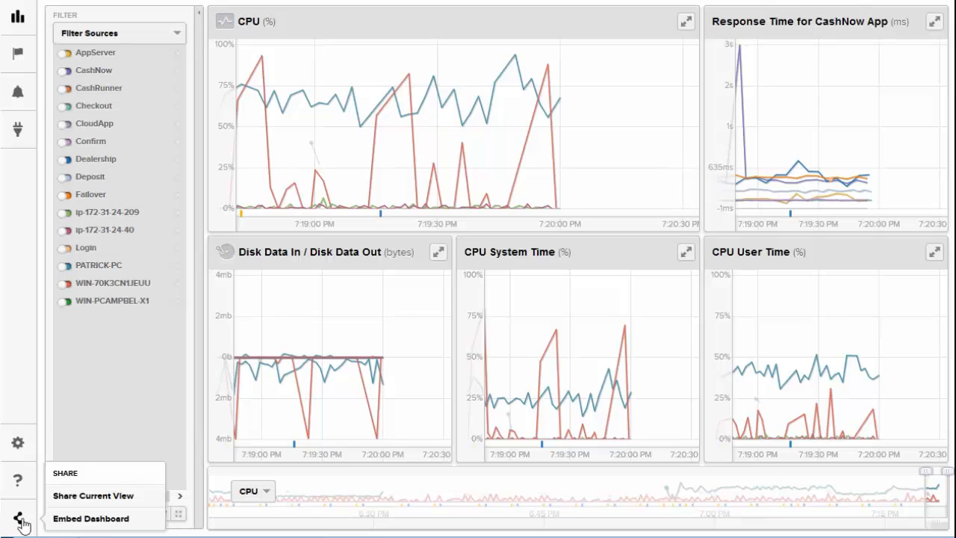
click(22, 520)
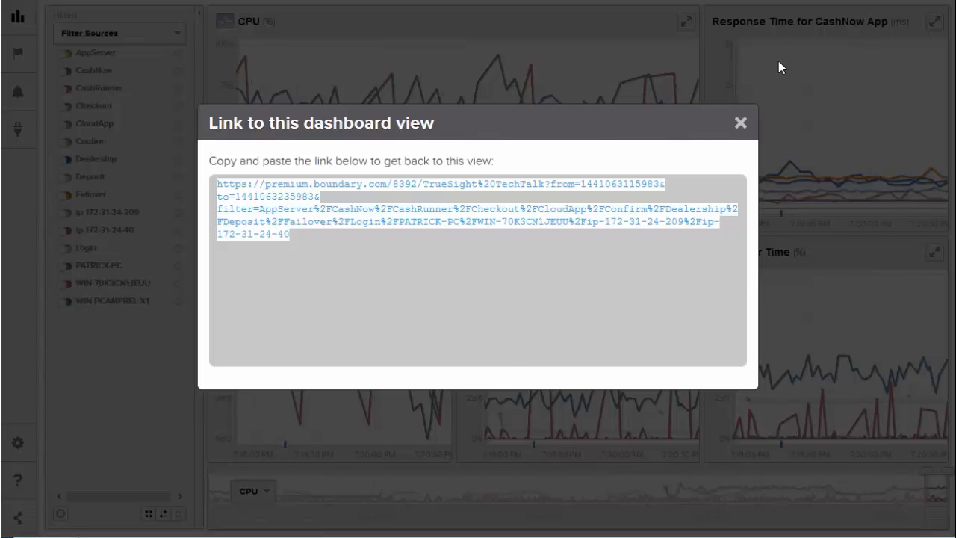
click(740, 123)
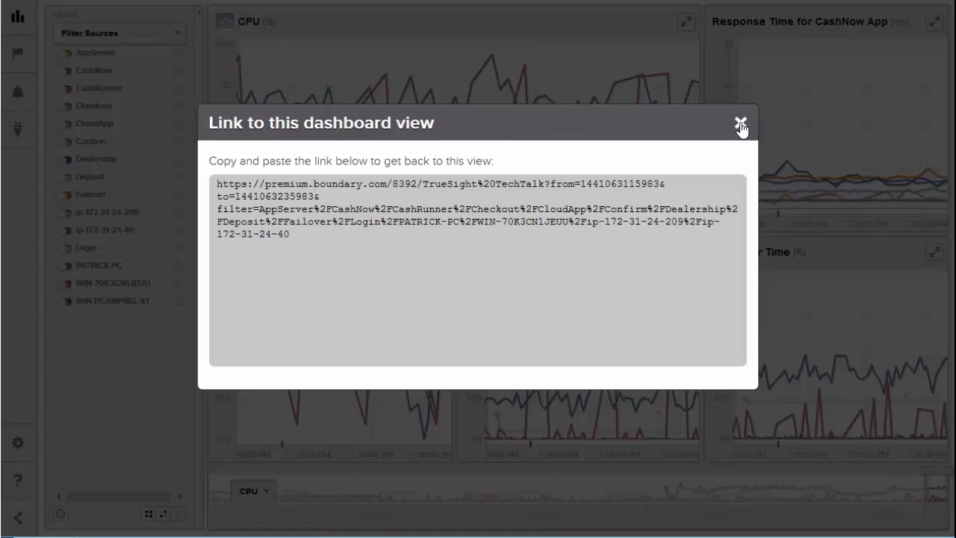
Step: Open the dashboard embedding options and place the CPU System metric in the lower row beside the disk data cell
click(18, 518)
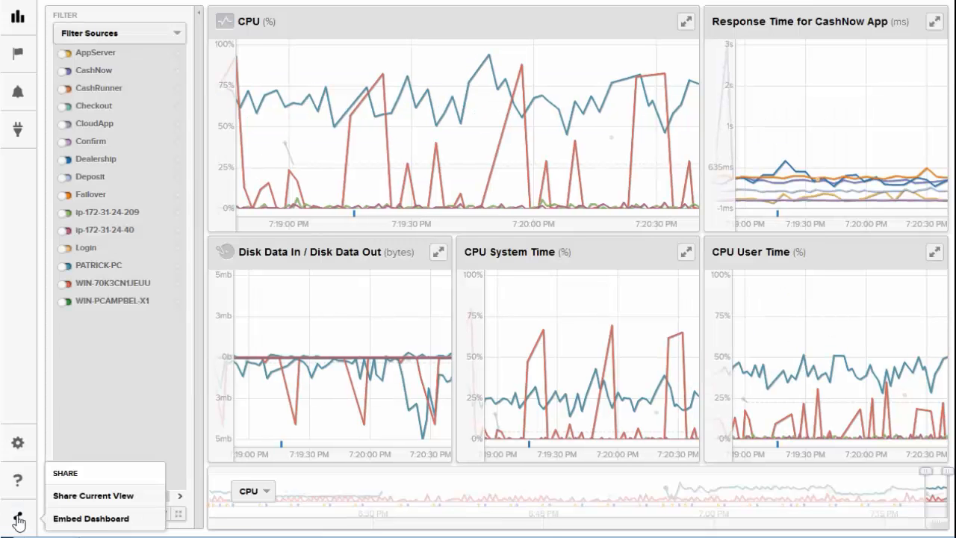
click(74, 519)
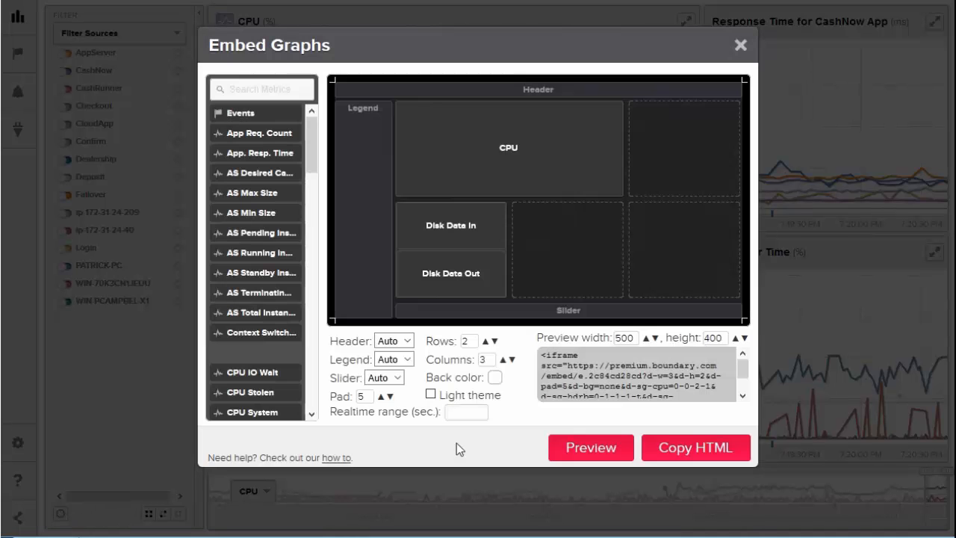
click(581, 377)
drag(313, 155, 314, 194)
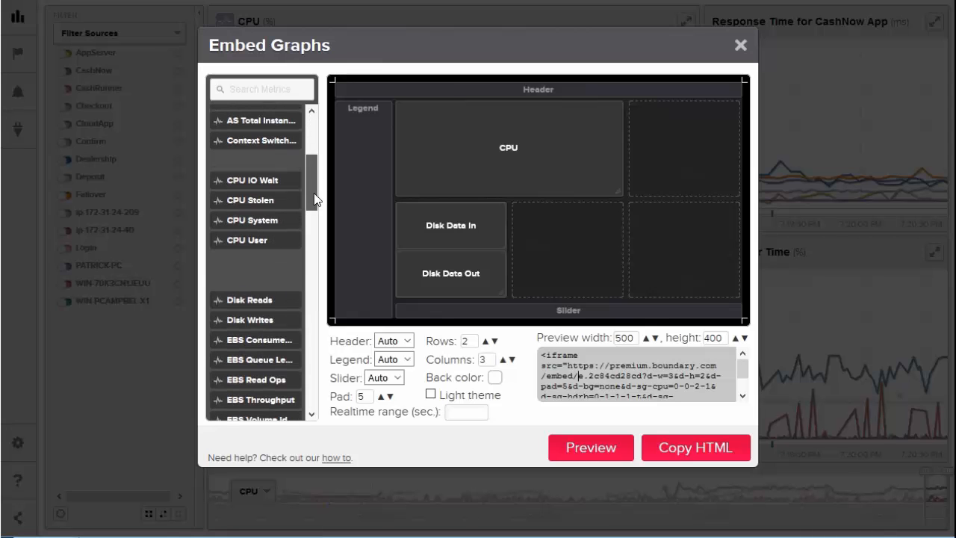
drag(254, 223, 568, 267)
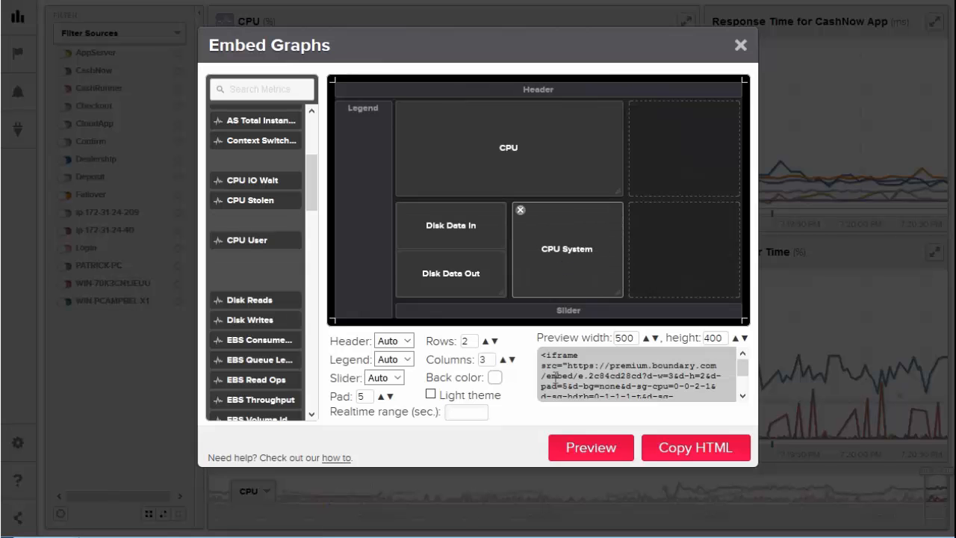
Step: Reduce the embed layout to 2 columns and copy the generated iframe HTML
click(513, 360)
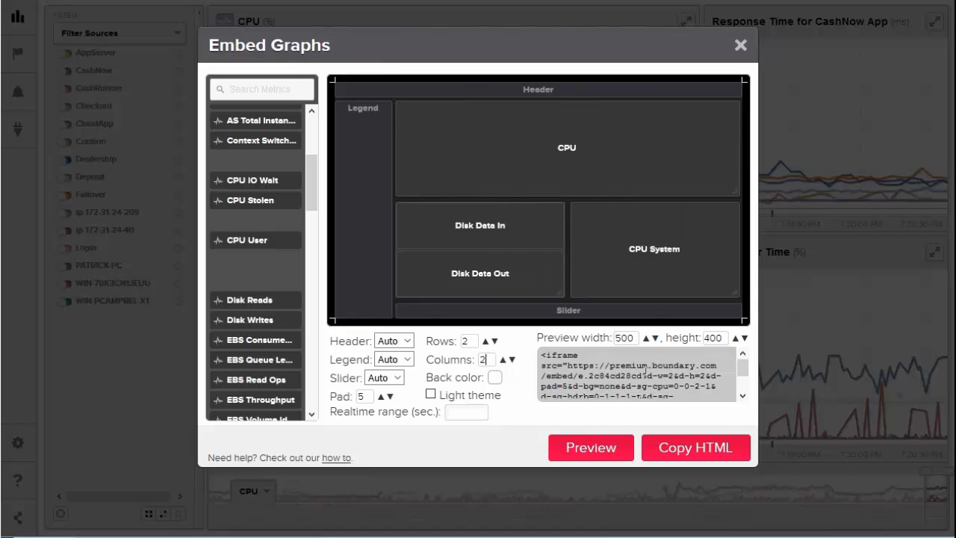
drag(543, 357, 687, 396)
click(702, 456)
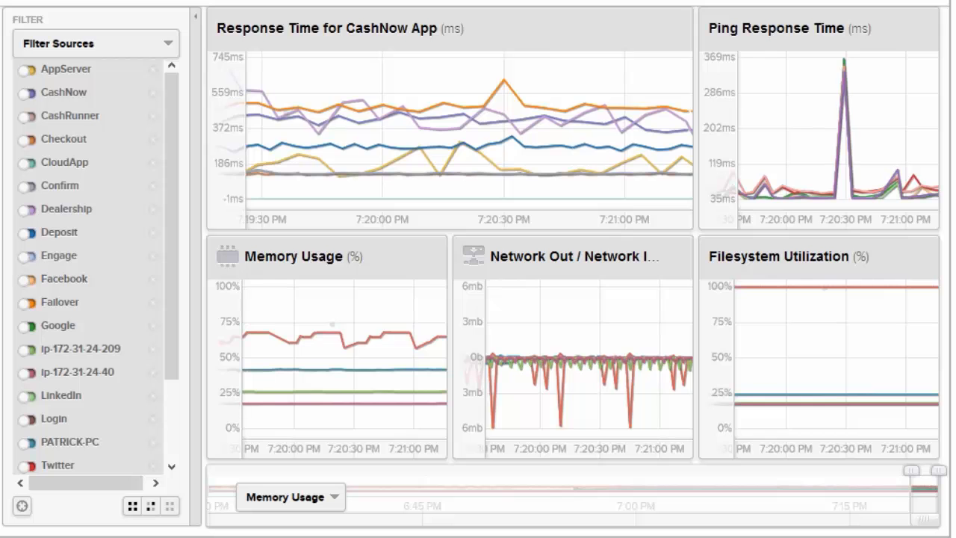
Step: View the source of the web page with the embedded dashboard and highlight its iframe code on line 35
right_click(1, 179)
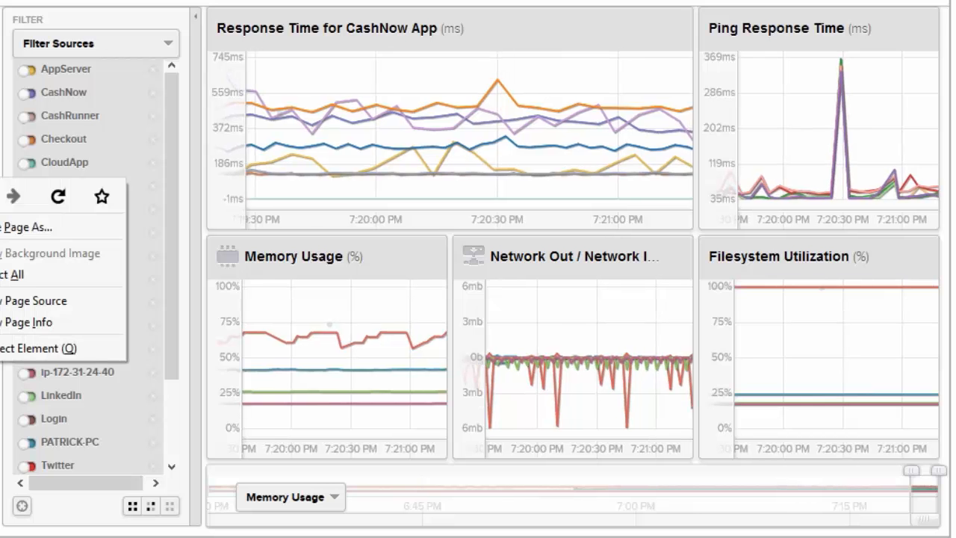
click(15, 303)
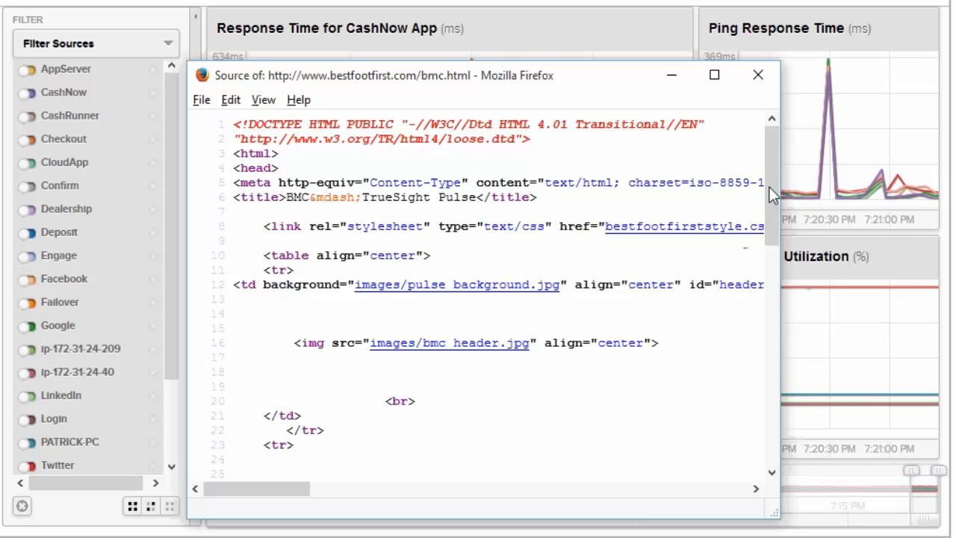
drag(771, 183, 769, 269)
click(347, 424)
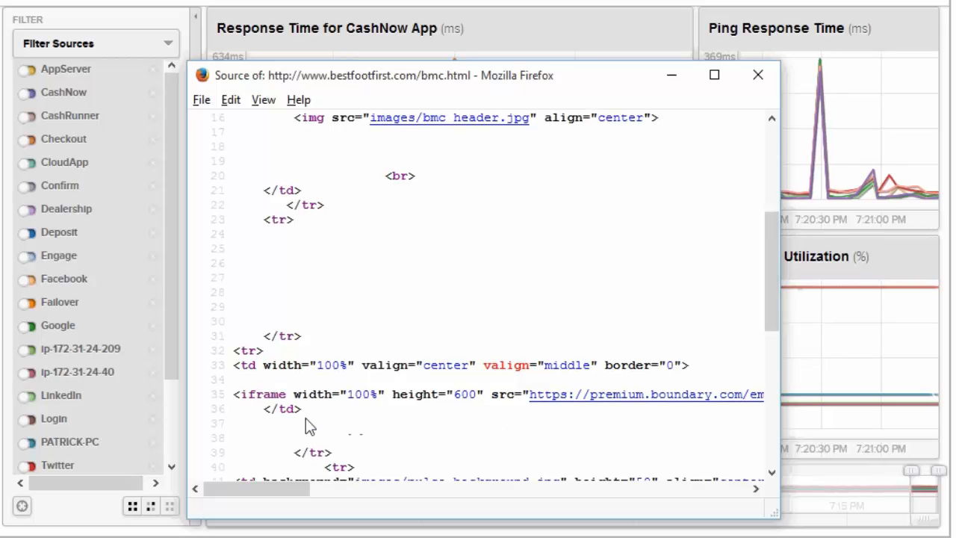
shift+click(232, 396)
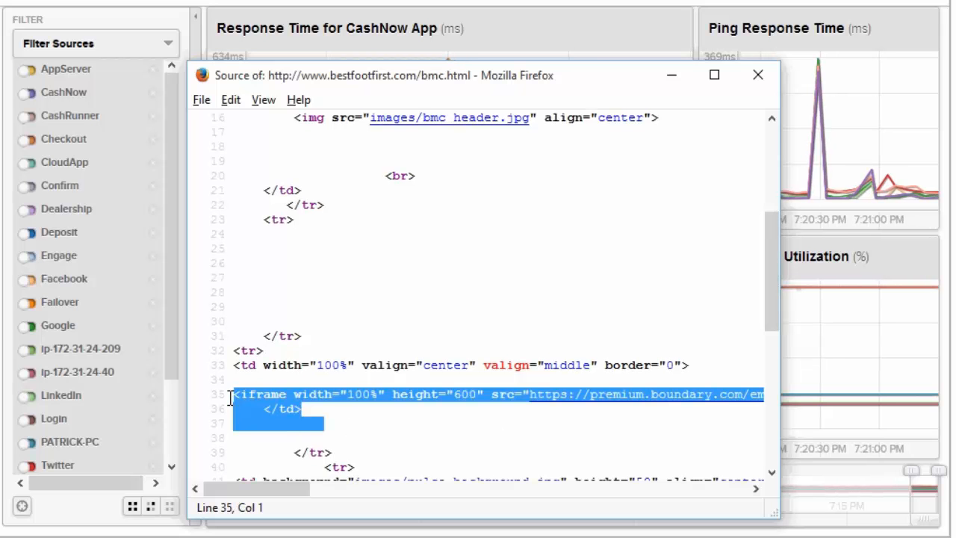